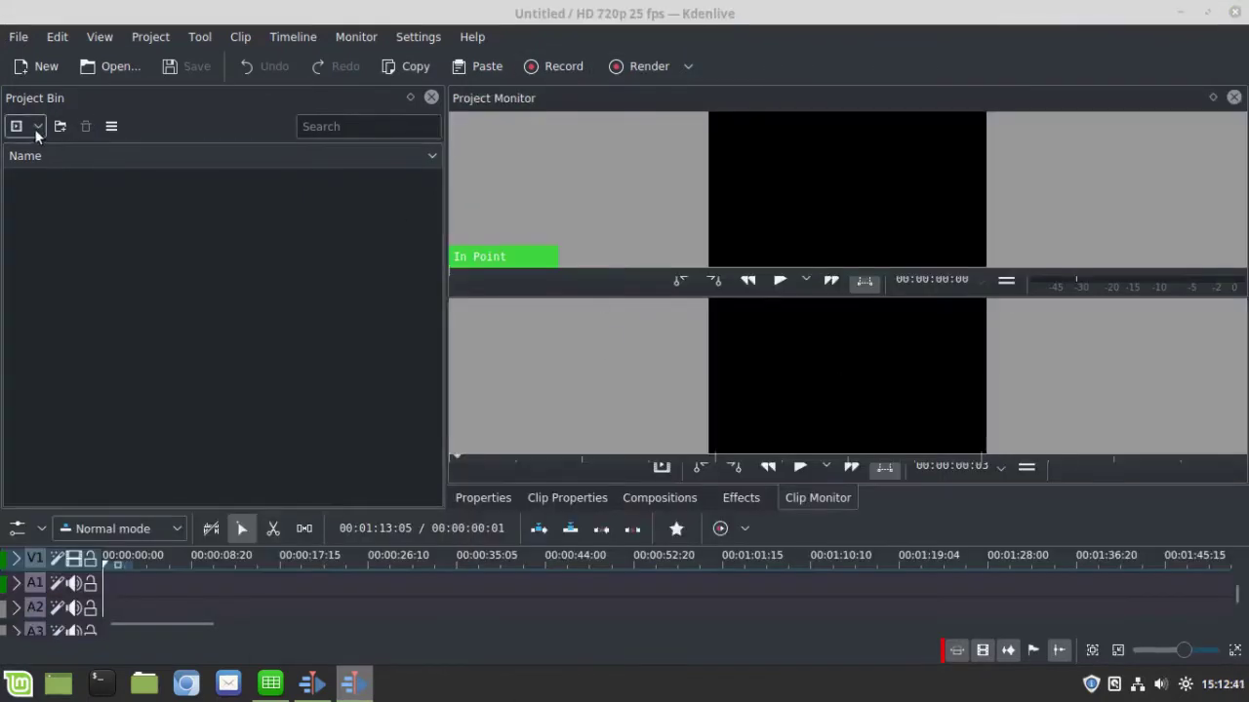
# Import all 20 videos, photos and sounds from the BeeBob folder into the project bin
pyautogui.click(38, 128)
pyautogui.click(51, 156)
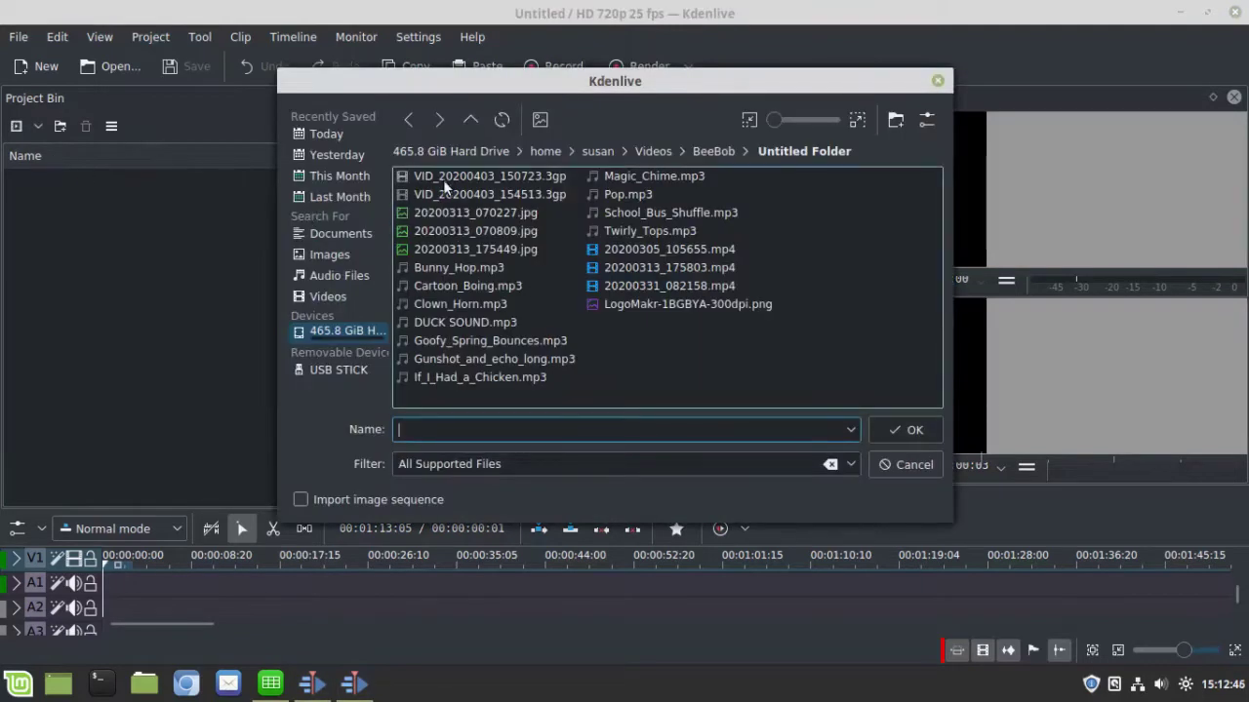
pyautogui.click(443, 176)
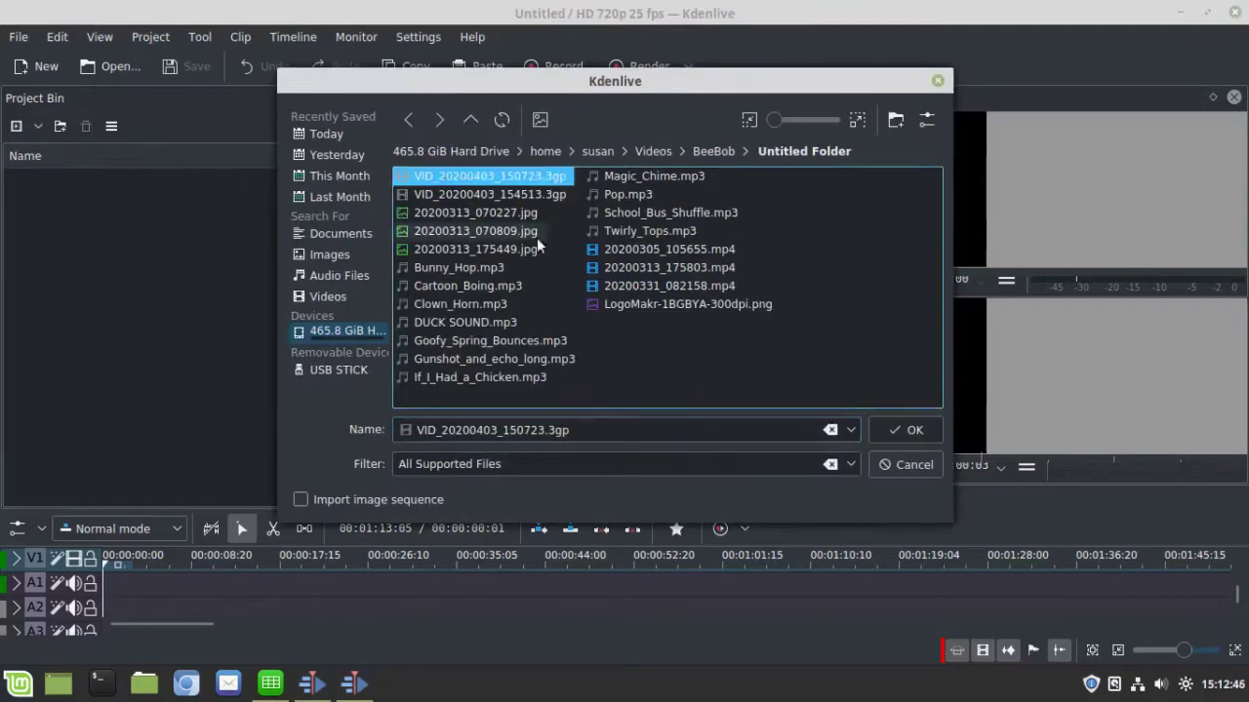
pyautogui.keyDown('shift'); pyautogui.click(683, 304); pyautogui.keyUp('shift')
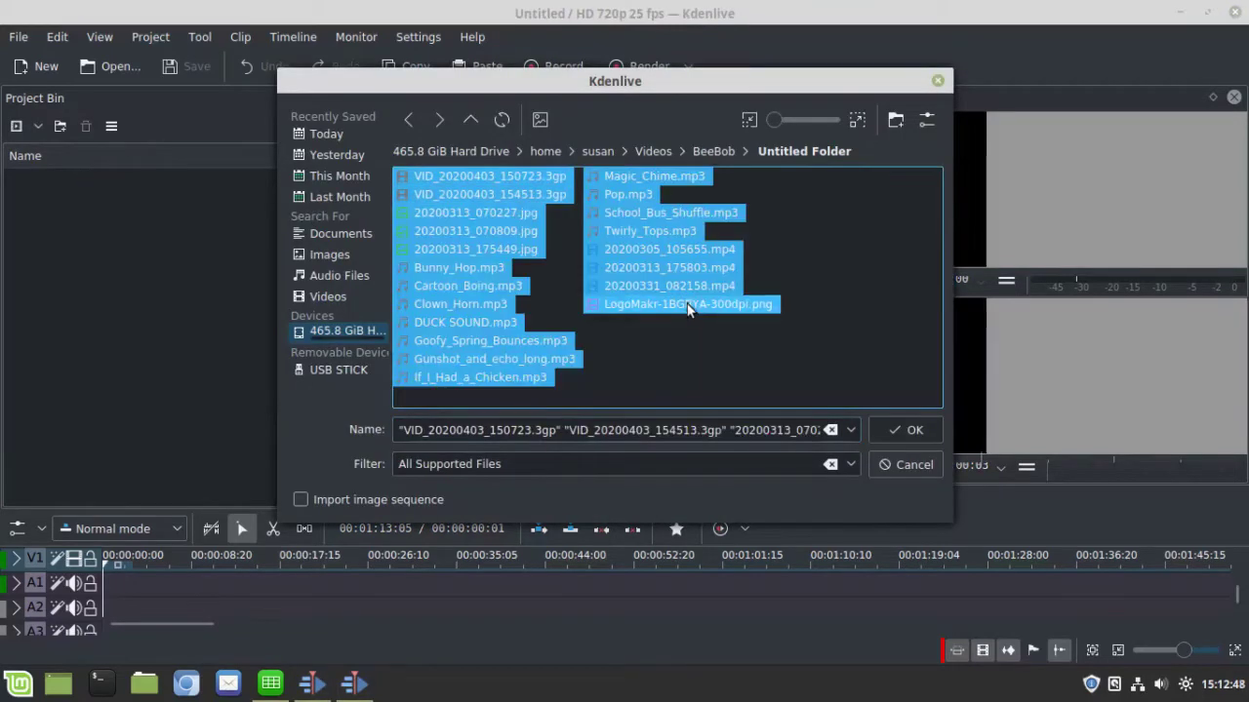
pyautogui.click(909, 433)
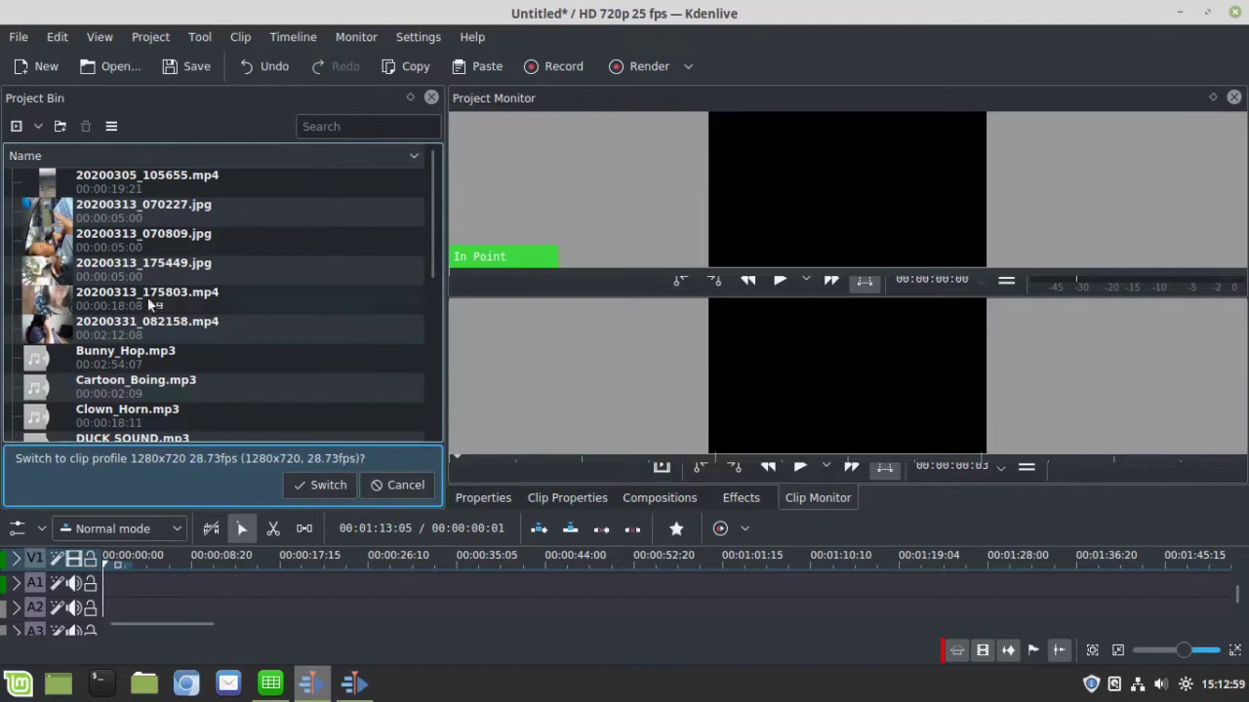
# Place 20200305_105655.mp4 on the timeline and cut away its opening so it starts at zero
pyautogui.moveTo(127, 190); pyautogui.dragTo(112, 594)
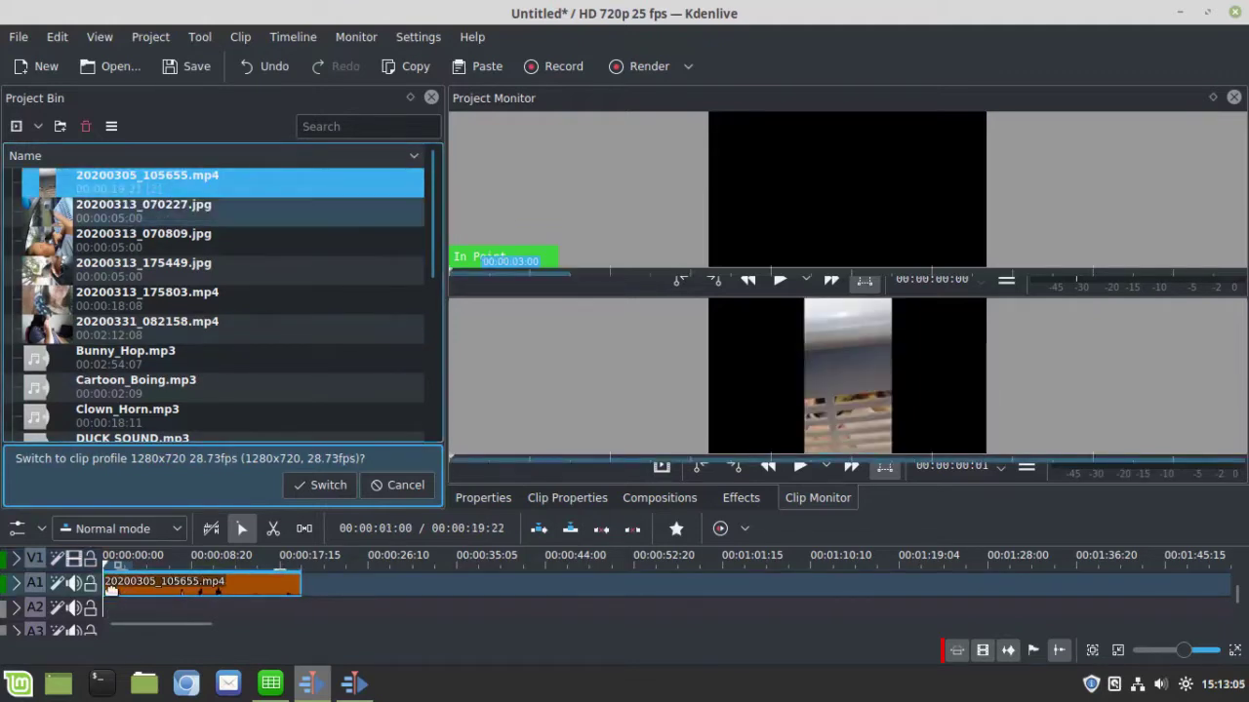
pyautogui.press('space')
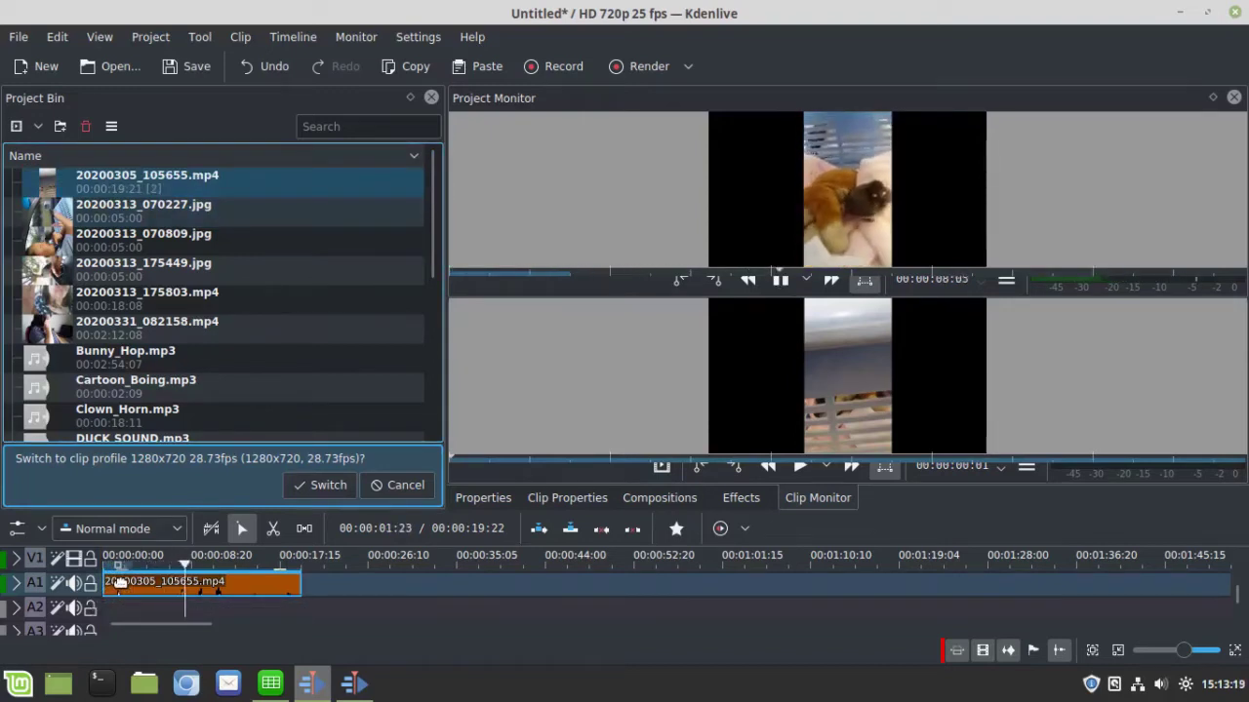
pyautogui.press('space')
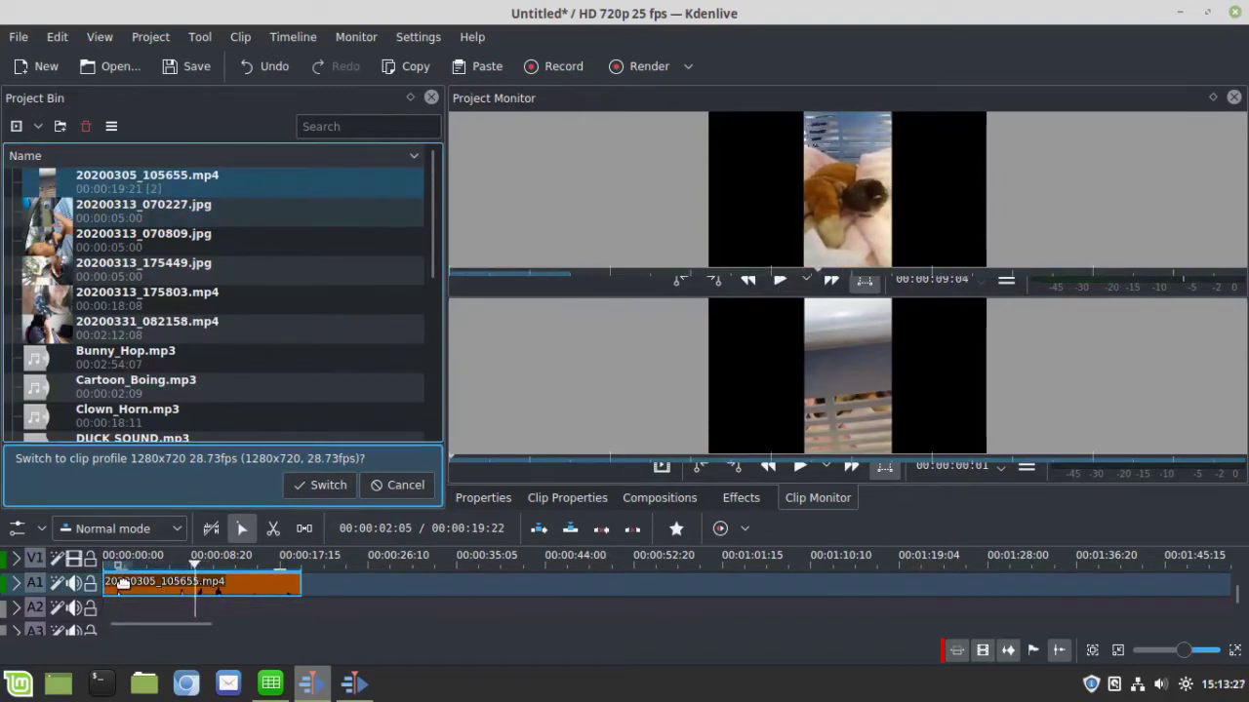
pyautogui.hotkey('shift', 'r')
pyautogui.click(122, 583)
pyautogui.hotkey('shift', 'x')
pyautogui.hotkey('ctrl', '+')
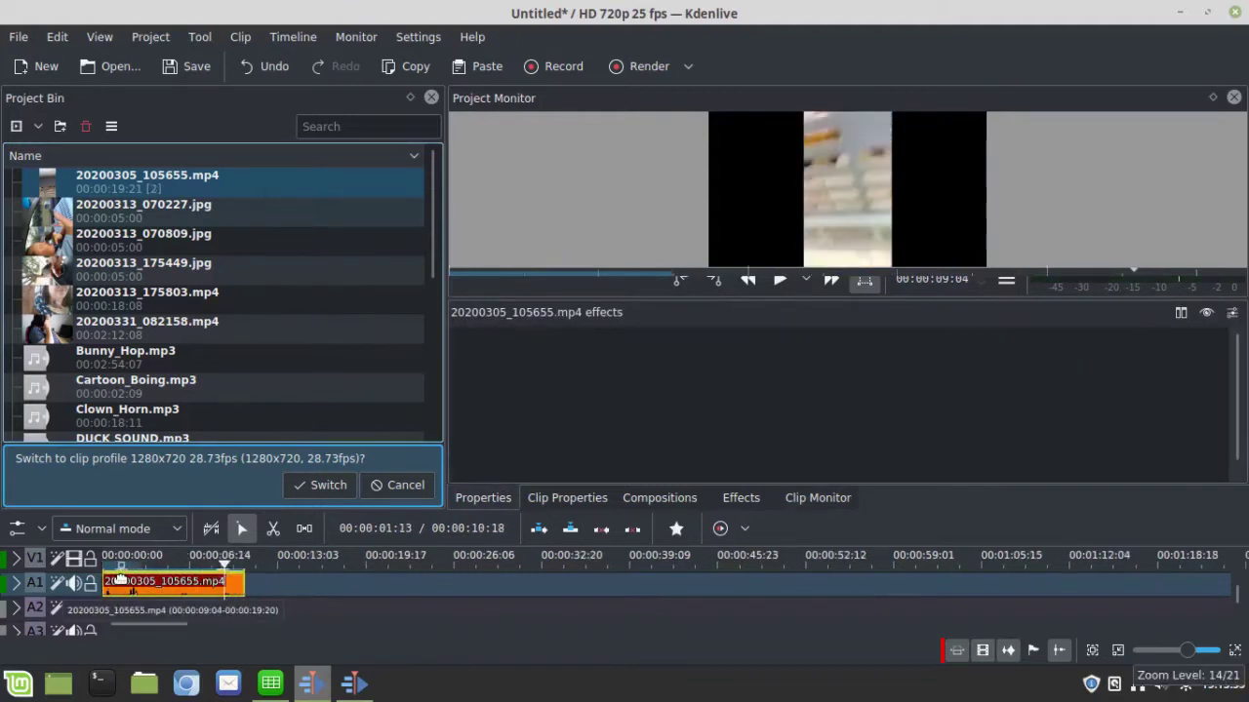
# Play back the trimmed 8-second clip from the start to check it
pyautogui.scroll(1, 1235, 592)
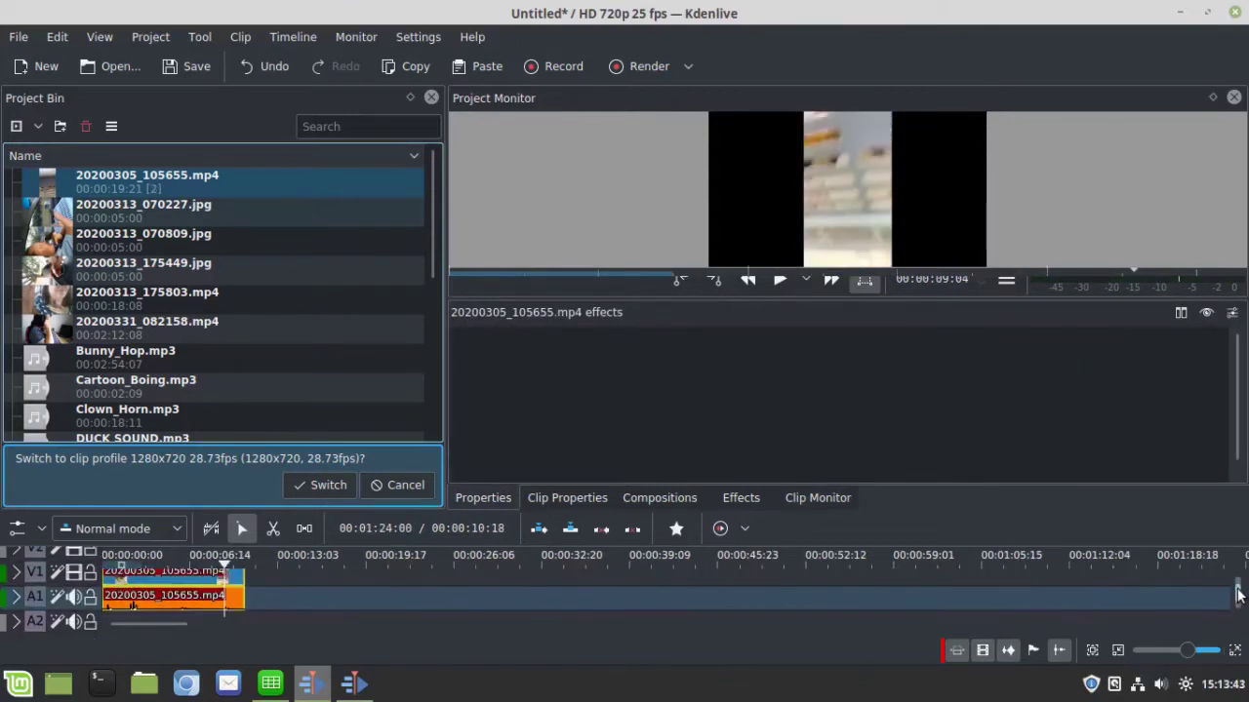
pyautogui.click(780, 281)
pyautogui.click(780, 281)
pyautogui.click(110, 620)
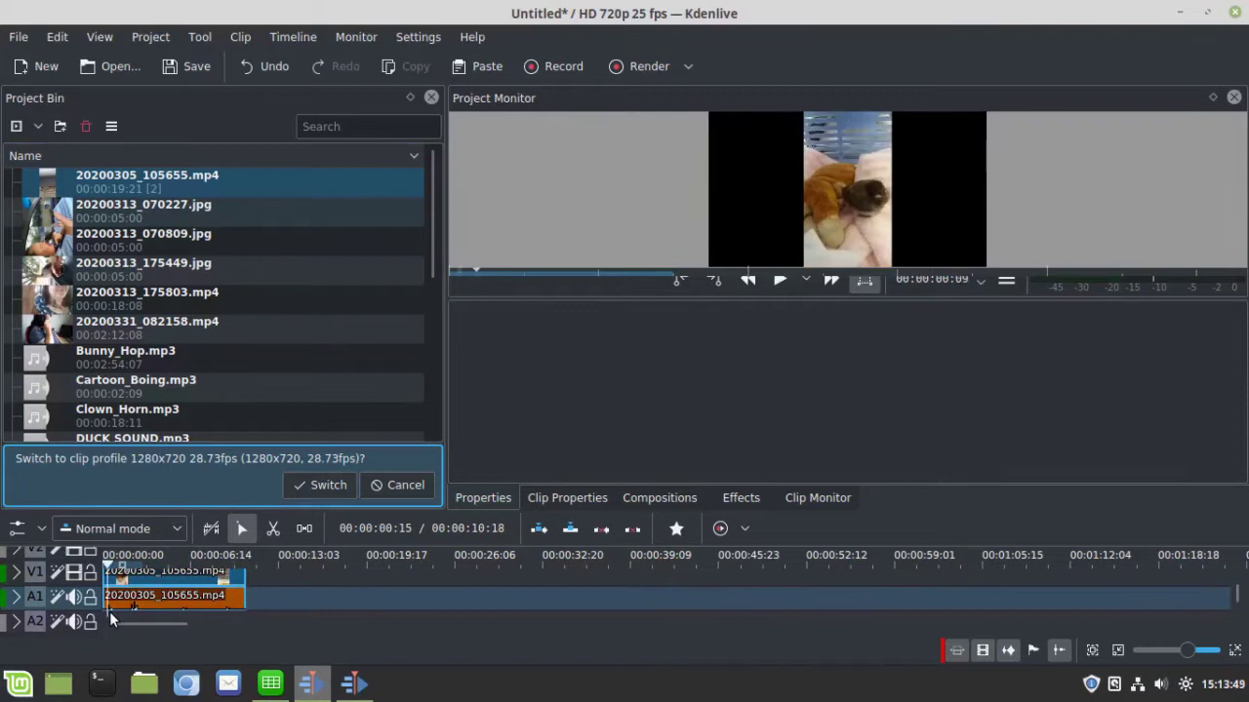
pyautogui.click(781, 283)
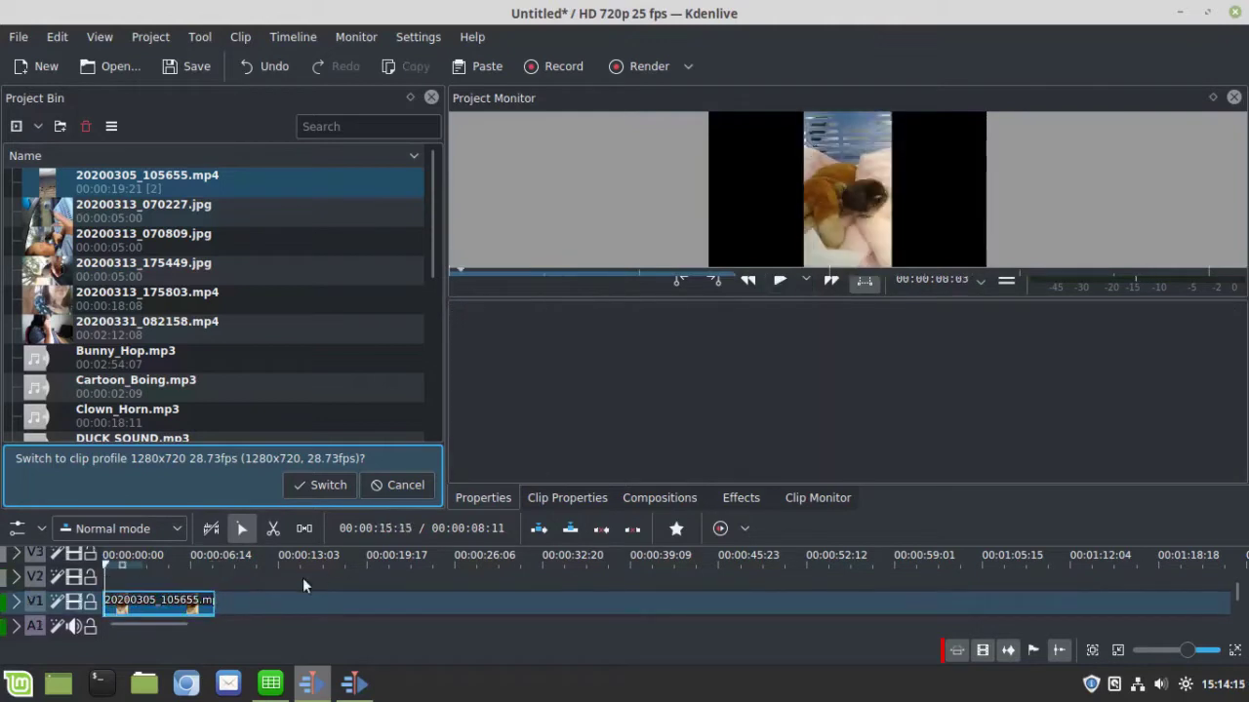
# Add a Transform effect to the clip and enlarge it to 155%, repositioning the frame
pyautogui.click(156, 602)
pyautogui.rightClick(156, 602)
pyautogui.moveTo(209, 661)
pyautogui.click(418, 660)
pyautogui.moveTo(522, 477); pyautogui.dragTo(624, 477)
pyautogui.moveTo(907, 210); pyautogui.dragTo(849, 143)
# Scale the video up to 210% with the bird centred, then play to check the framing
pyautogui.moveTo(1055, 257); pyautogui.dragTo(1127, 297)
pyautogui.moveTo(878, 165); pyautogui.dragTo(845, 140)
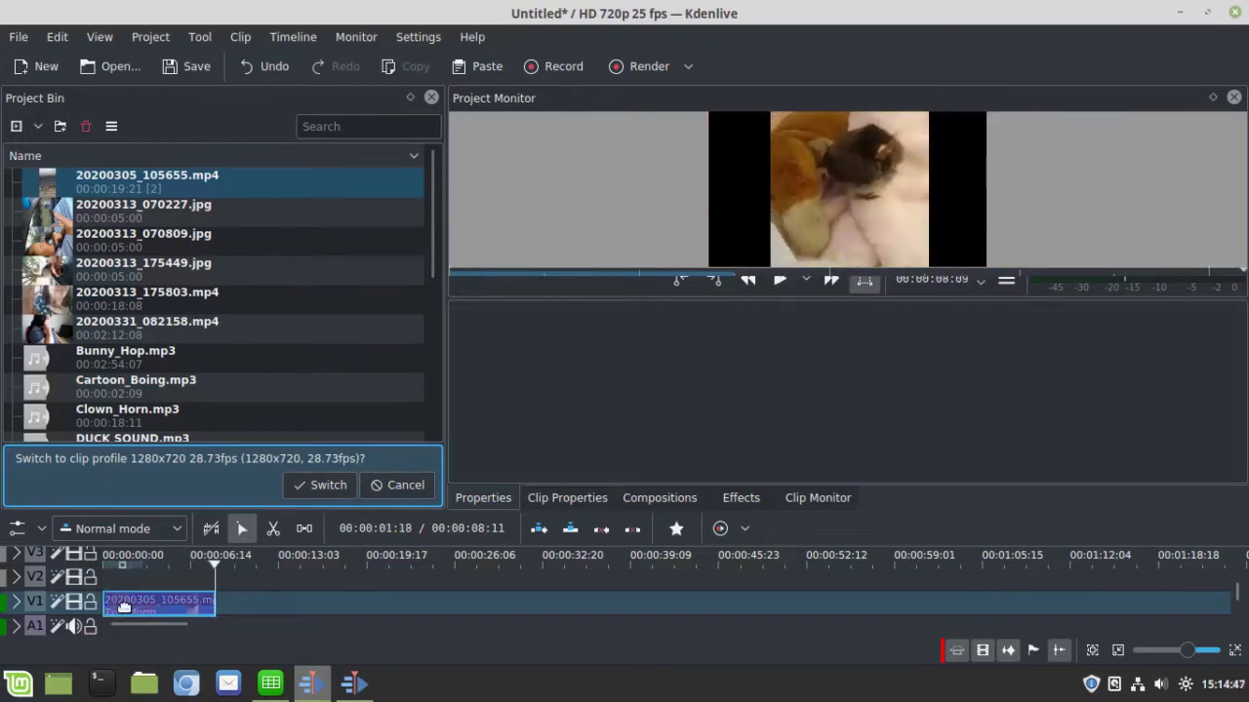
pyautogui.click(124, 606)
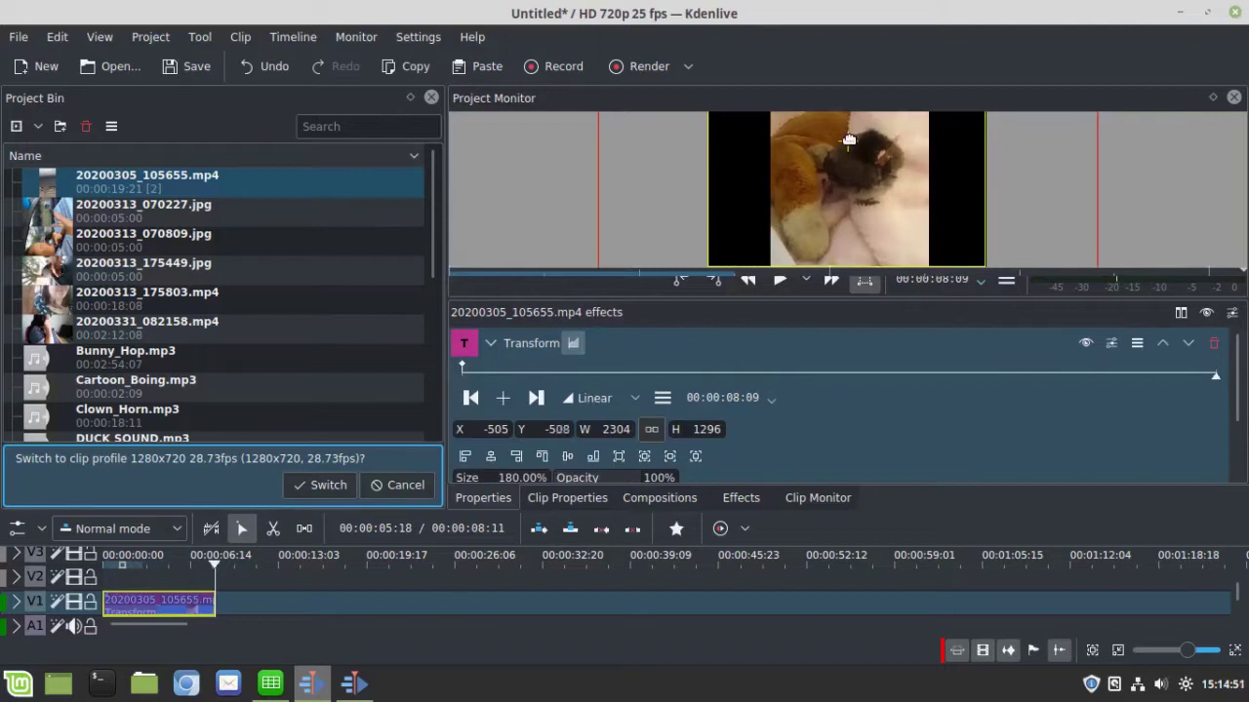
pyautogui.moveTo(849, 140); pyautogui.dragTo(853, 166)
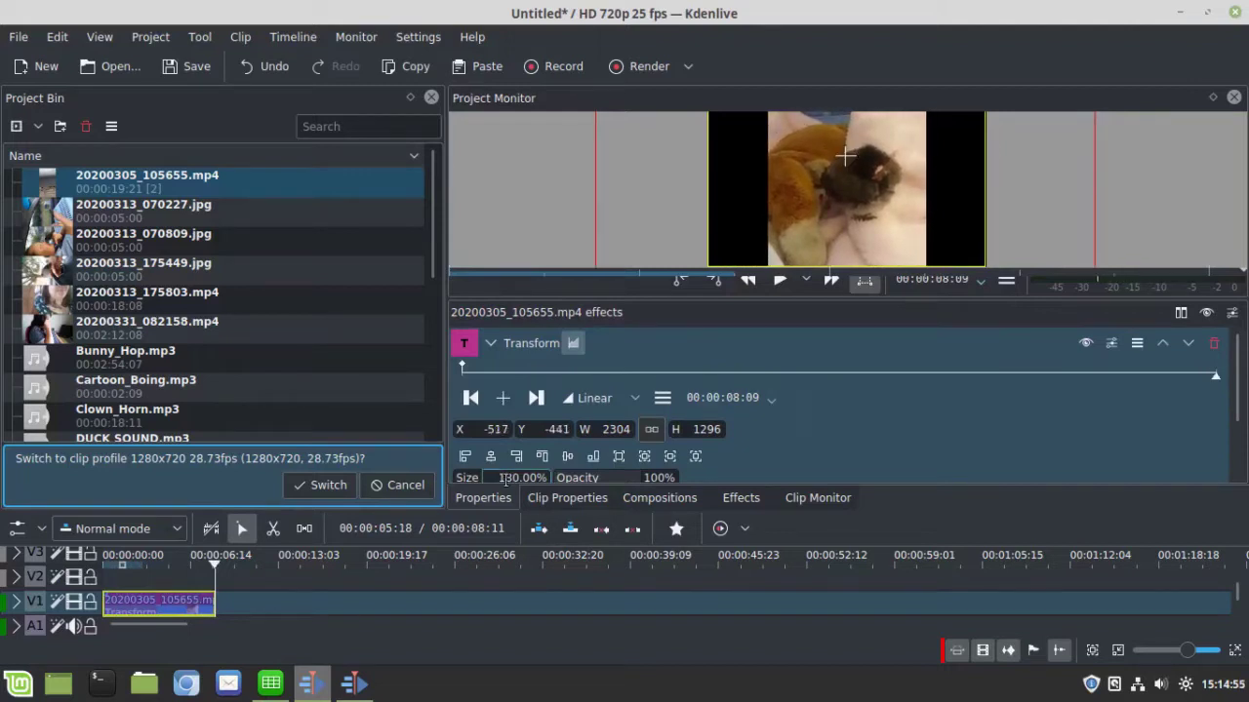
pyautogui.scroll(3, 856, 173)
pyautogui.moveTo(857, 174); pyautogui.dragTo(836, 177)
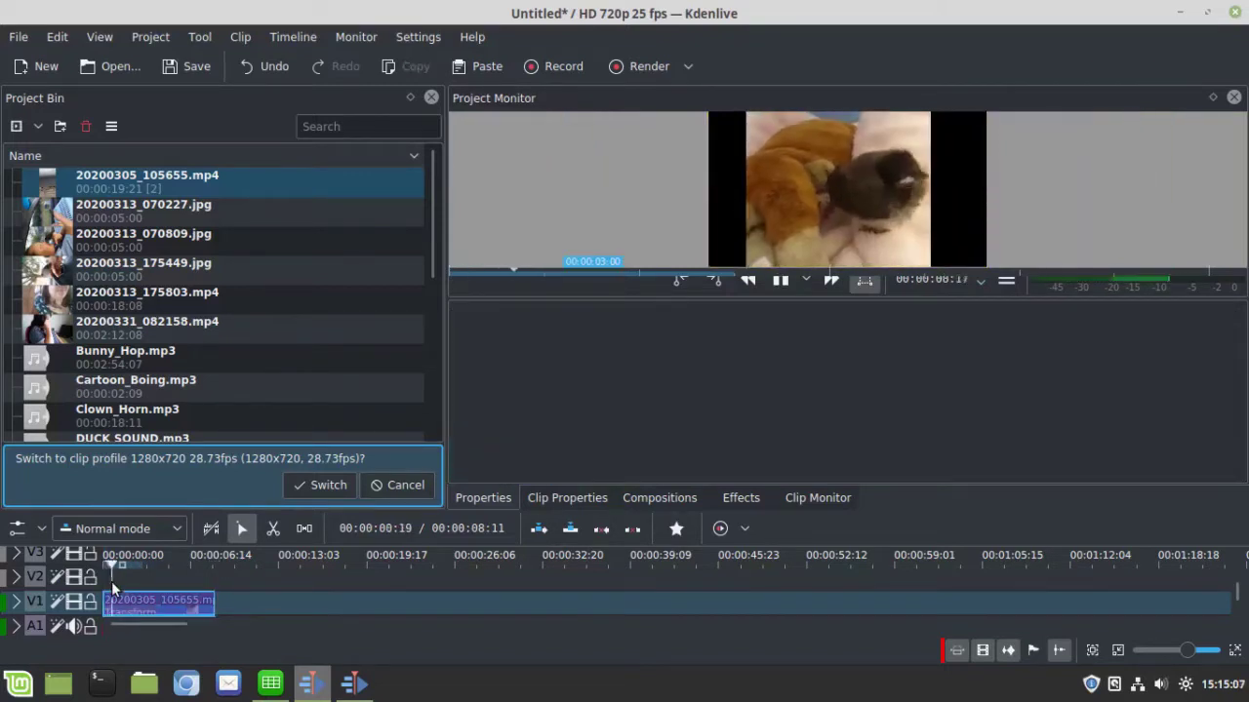
pyautogui.press('space')
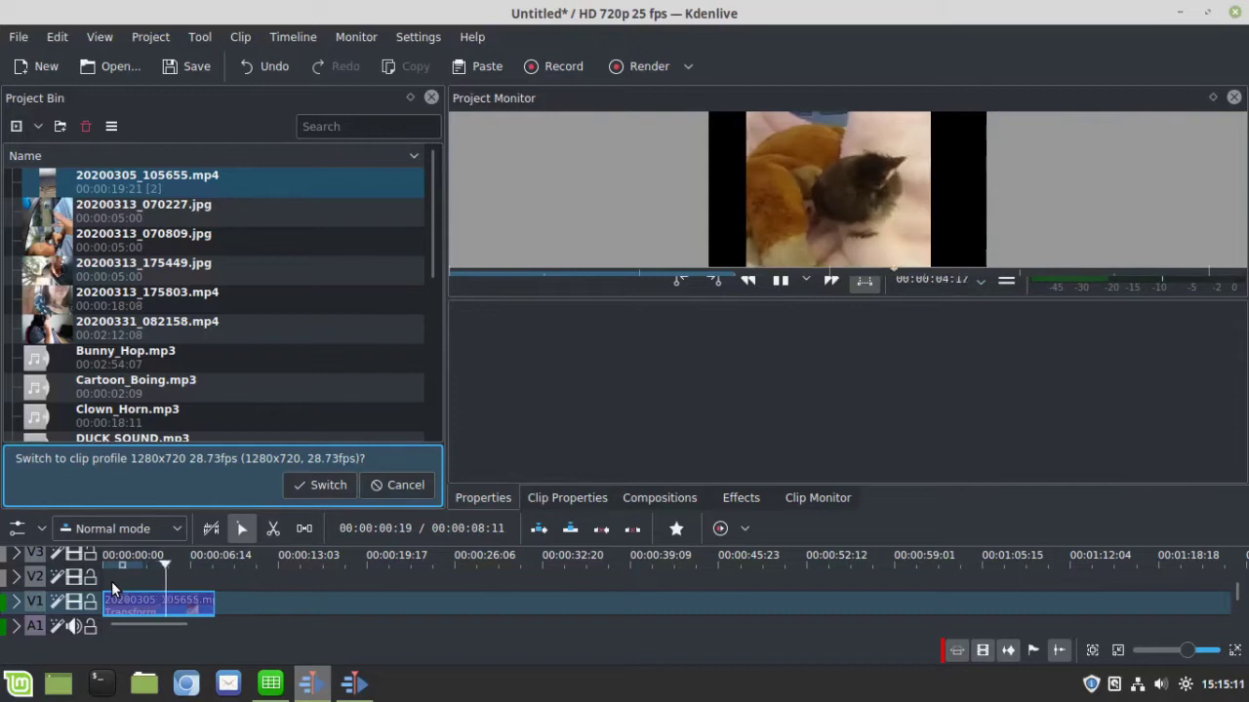
# Save the project as Birdie
pyautogui.click(18, 36)
pyautogui.click(39, 159)
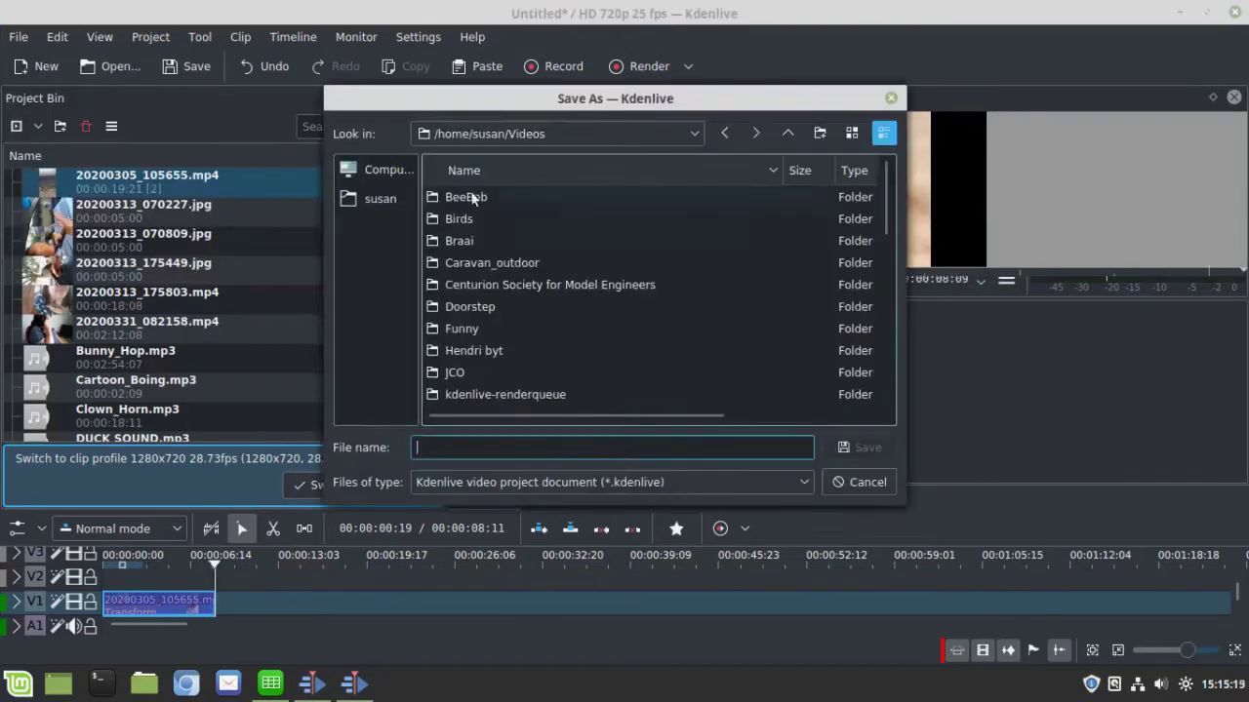
pyautogui.click(464, 446)
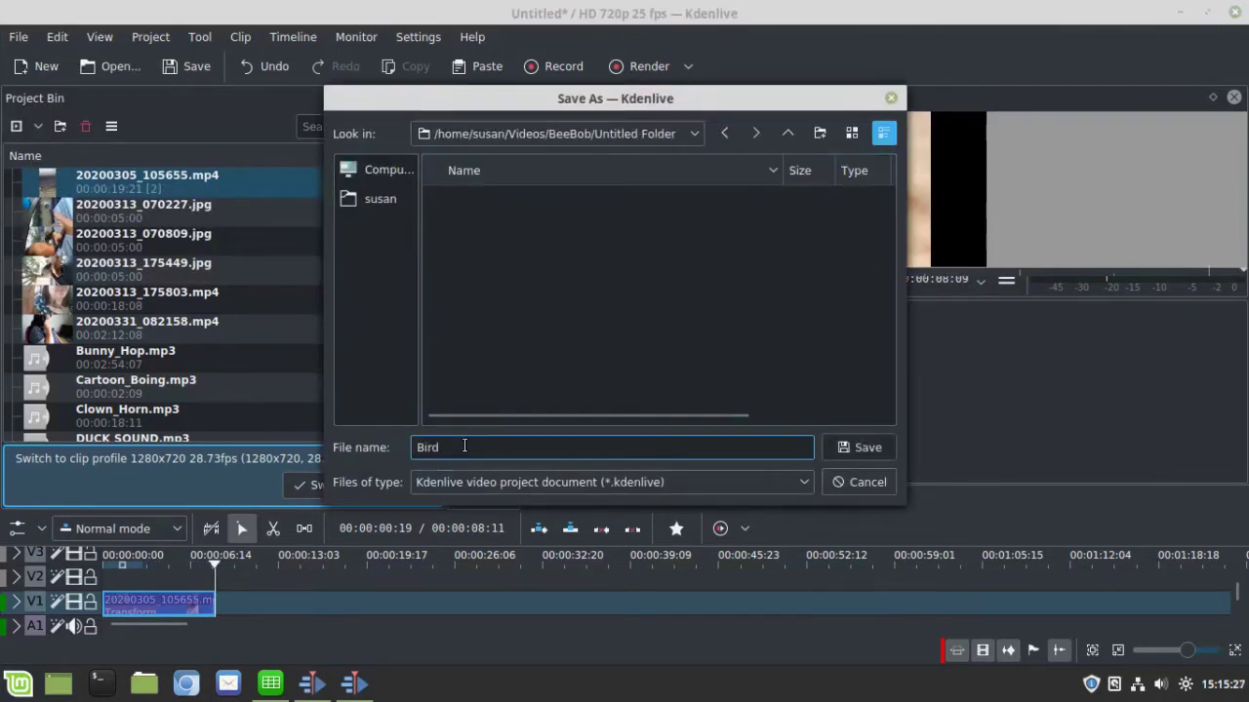
pyautogui.press('Return')
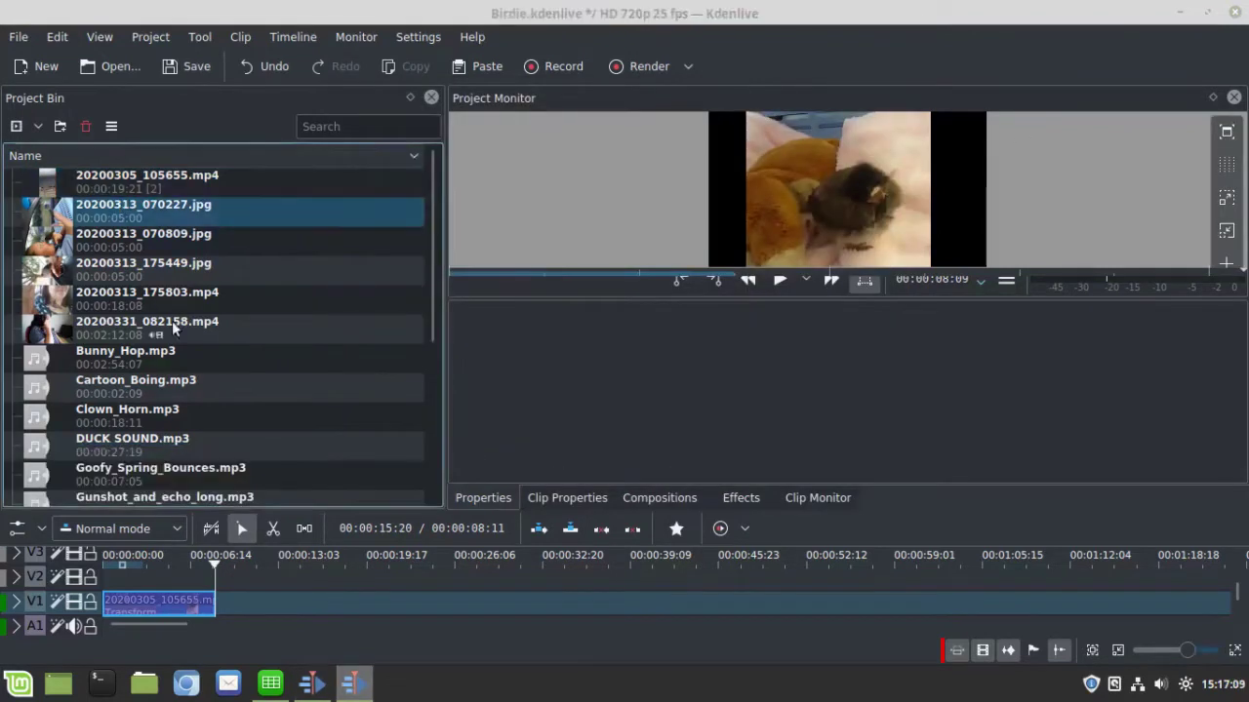
# Add 20200313_070227.jpg after the video, rotated 90° and enlarged to 180%
pyautogui.moveTo(117, 216); pyautogui.dragTo(221, 603)
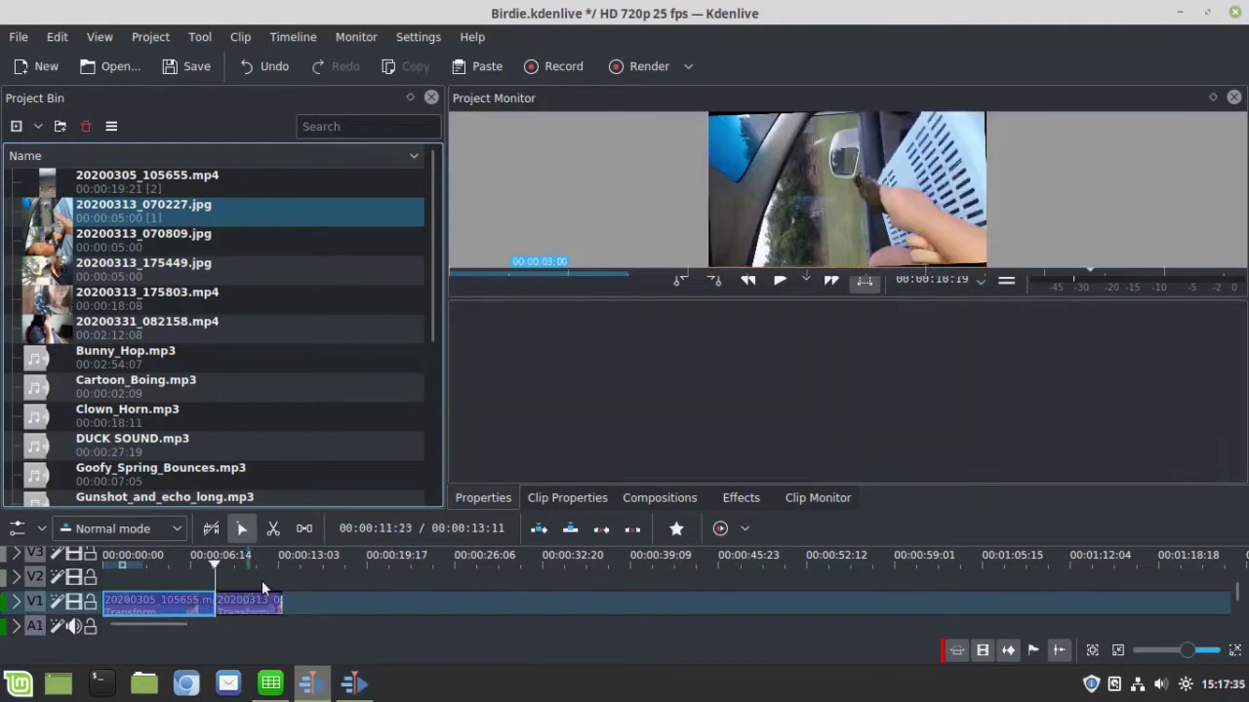
pyautogui.scroll(-2, 1214, 439)
pyautogui.scroll(10, 1208, 403)
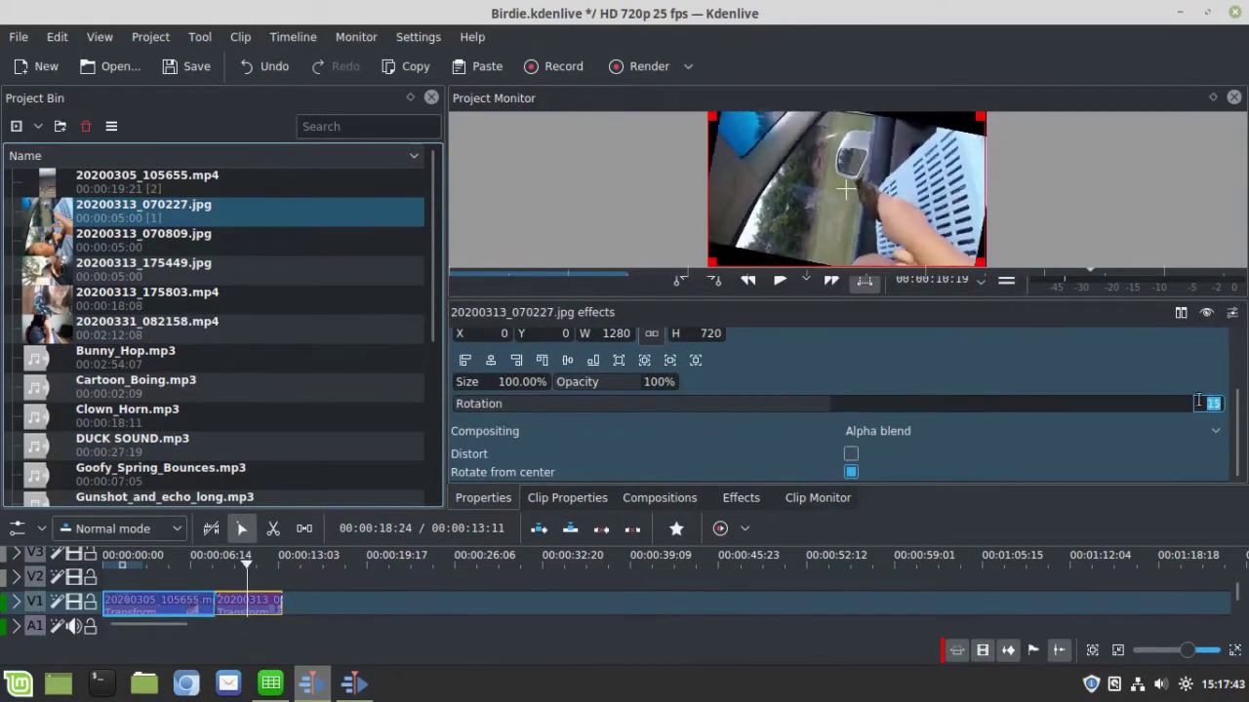
pyautogui.scroll(3, 1207, 403)
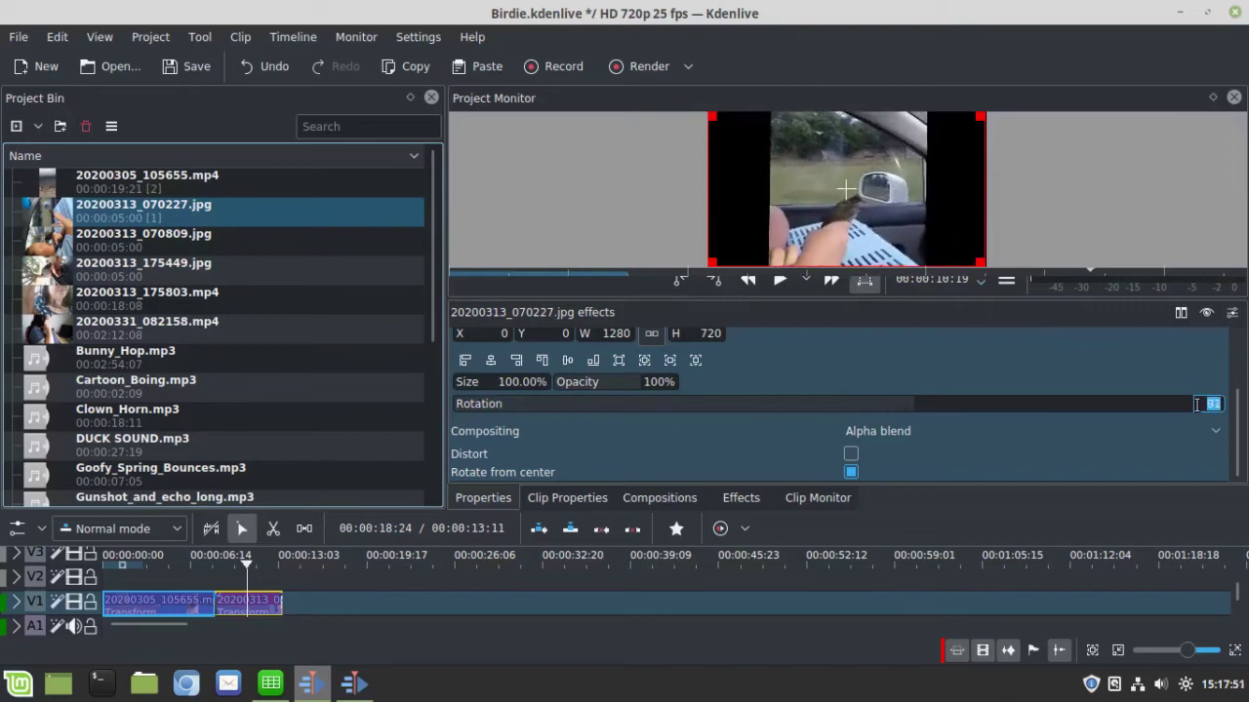
pyautogui.scroll(20, 517, 381)
pyautogui.scroll(9, 839, 171)
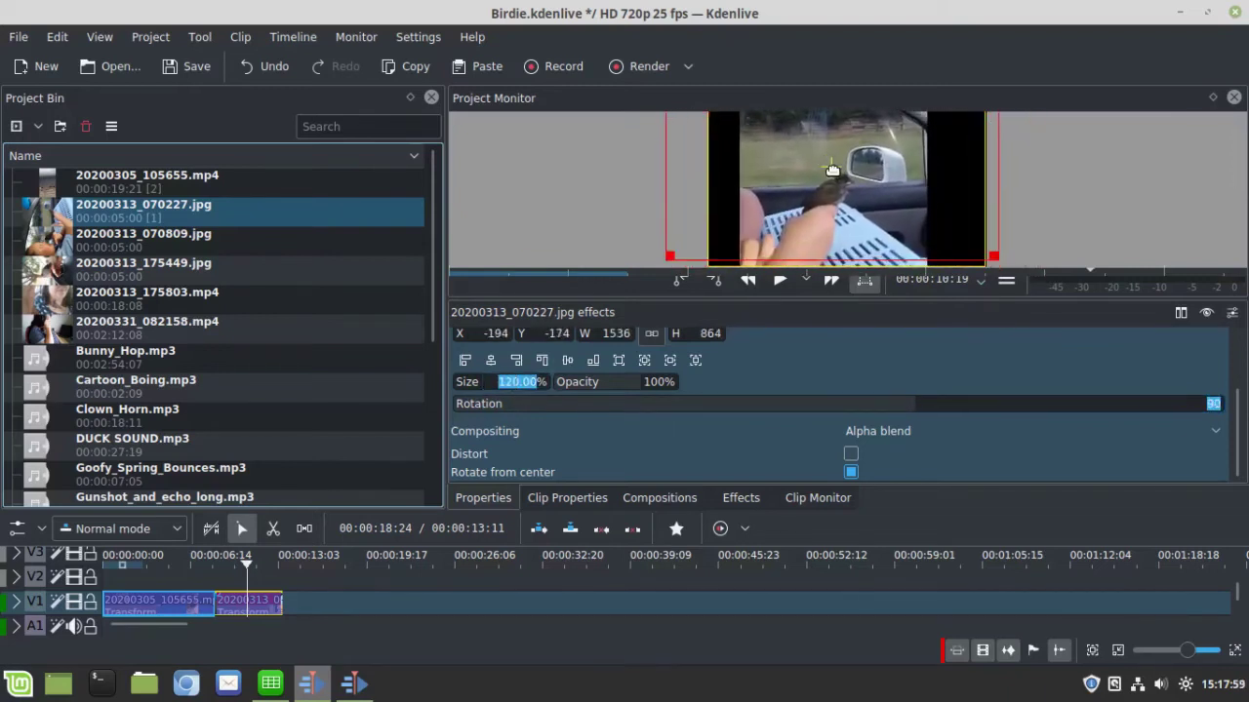
pyautogui.moveTo(839, 151); pyautogui.dragTo(863, 173)
pyautogui.scroll(3, 858, 156)
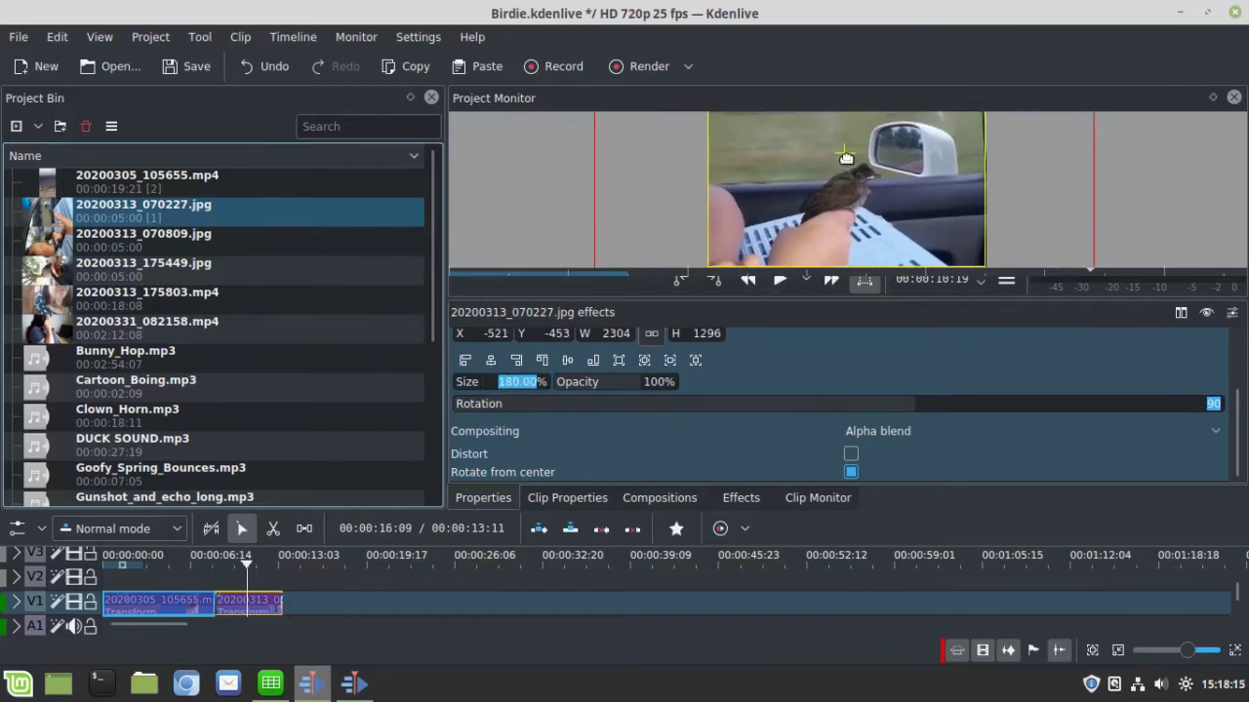
# Lengthen the photo clip slightly and play the timeline to review it
pyautogui.click(236, 576)
pyautogui.moveTo(282, 602); pyautogui.dragTo(288, 602)
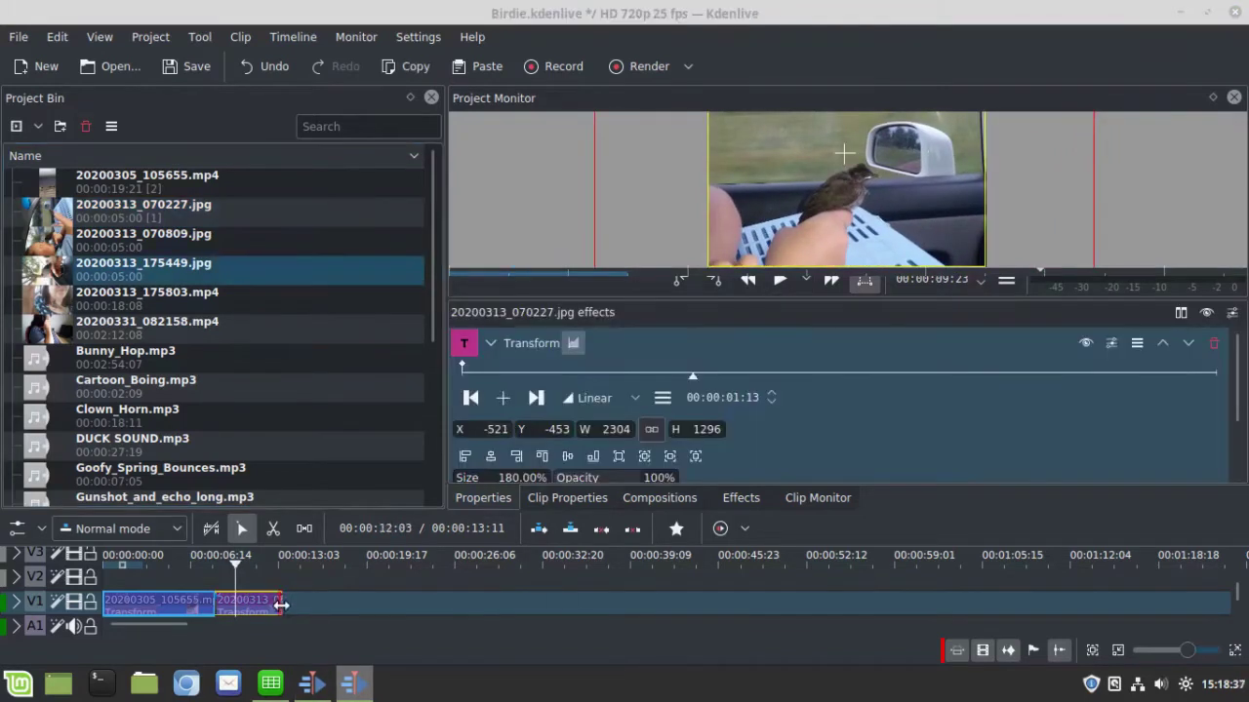
pyautogui.click(103, 575)
pyautogui.press('space')
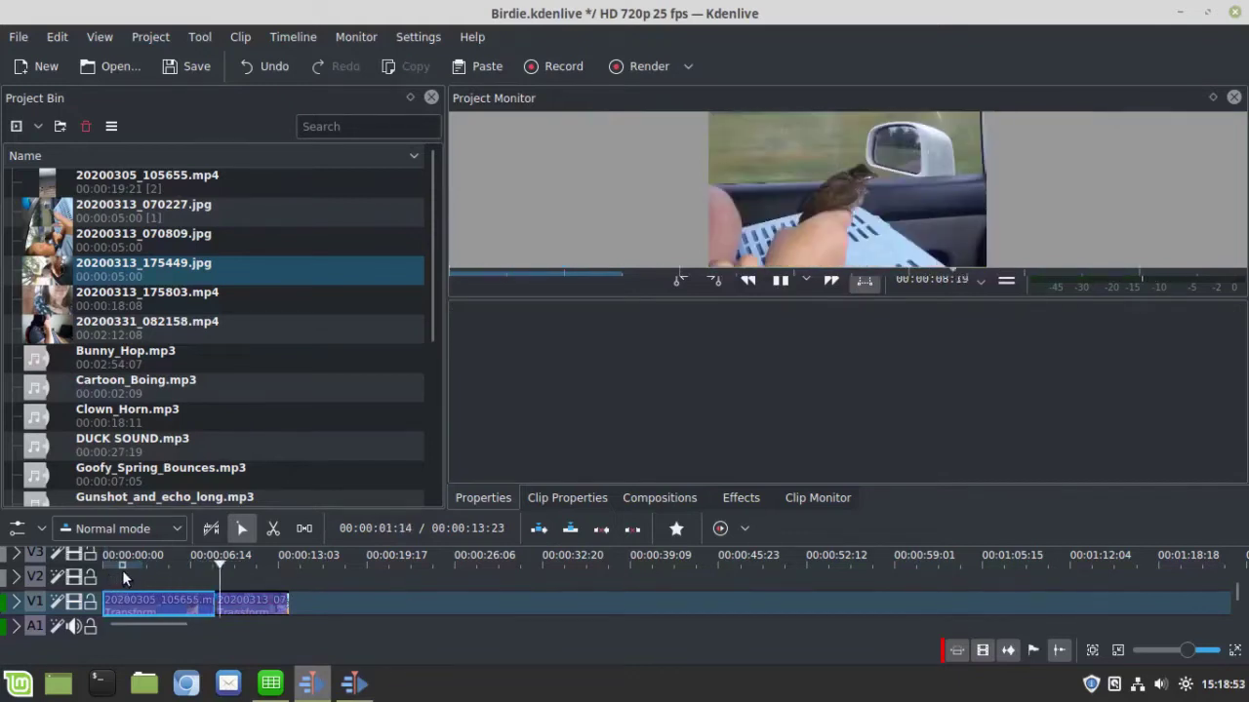
# Shorten the previous photo, place 20200313_175449.jpg after it and add a Transform effect
pyautogui.moveTo(288, 604); pyautogui.dragTo(281, 607)
pyautogui.moveTo(143, 270); pyautogui.dragTo(290, 613)
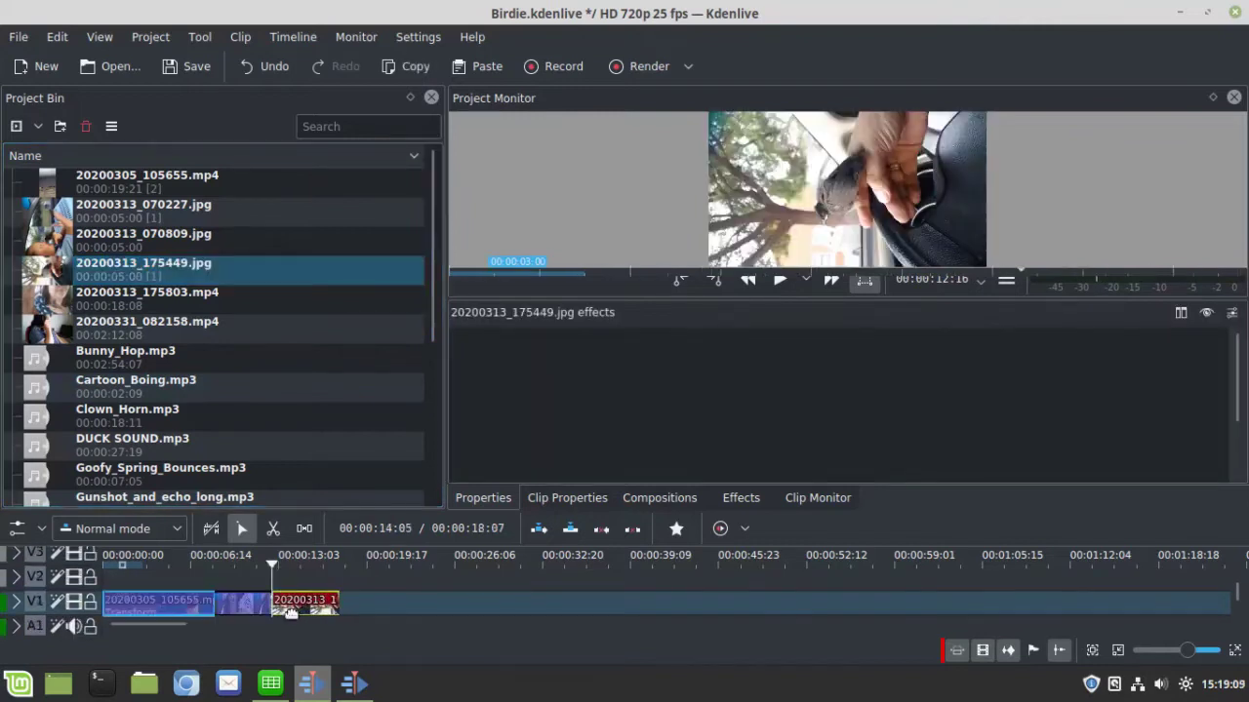
pyautogui.rightClick(301, 604)
pyautogui.click(312, 604)
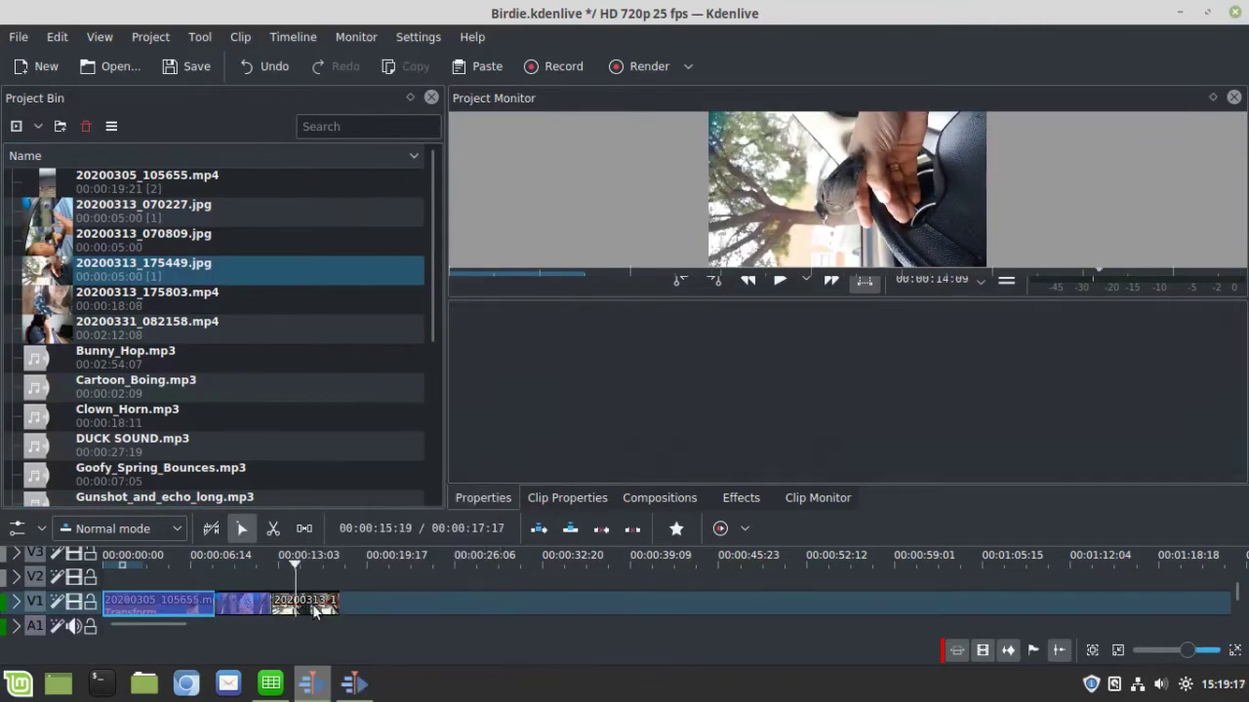
pyautogui.rightClick(313, 604)
pyautogui.moveTo(406, 663)
pyautogui.click(581, 662)
# Scale the photo to 170%, rotate it 90° and shift it up-left to frame the bird
pyautogui.moveTo(525, 477); pyautogui.dragTo(1146, 486)
pyautogui.scroll(-2, 1147, 485)
pyautogui.scroll(10, 1207, 444)
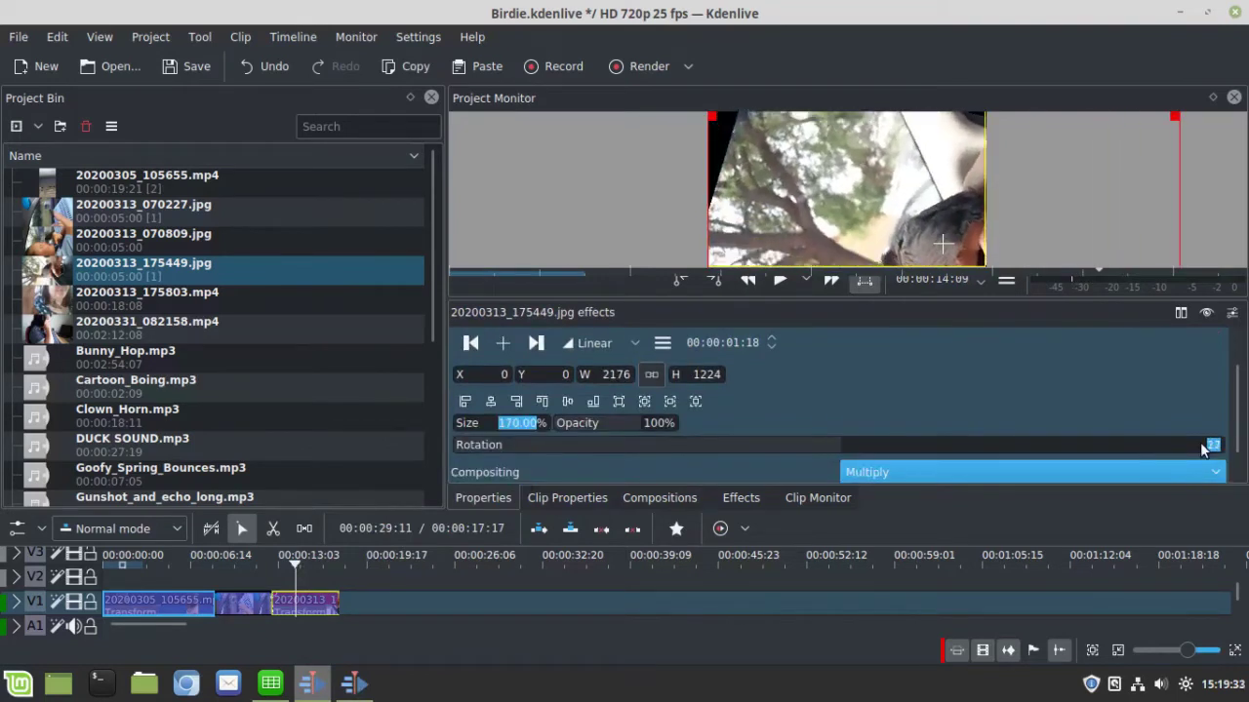
pyautogui.scroll(5, 1208, 445)
pyautogui.moveTo(945, 246); pyautogui.dragTo(846, 186)
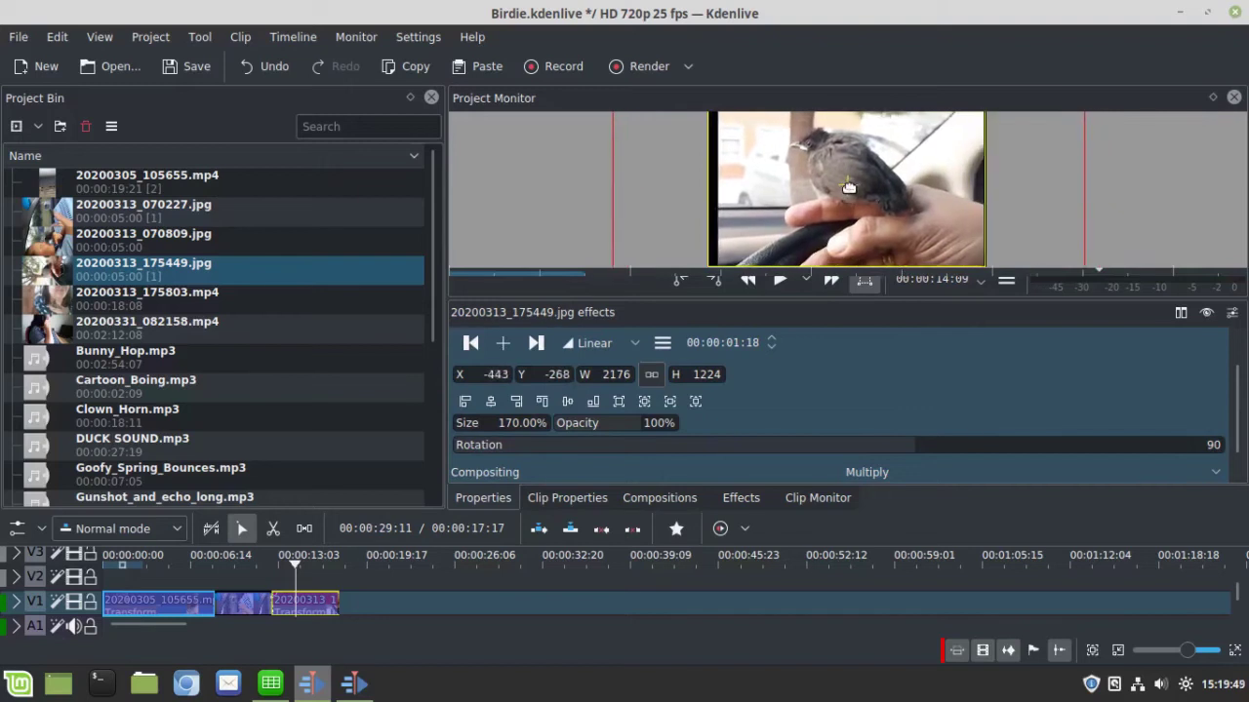
# Save the project, then append 20200331_082158.mp4 after the last clip on V1
pyautogui.click(346, 575)
pyautogui.click(186, 65)
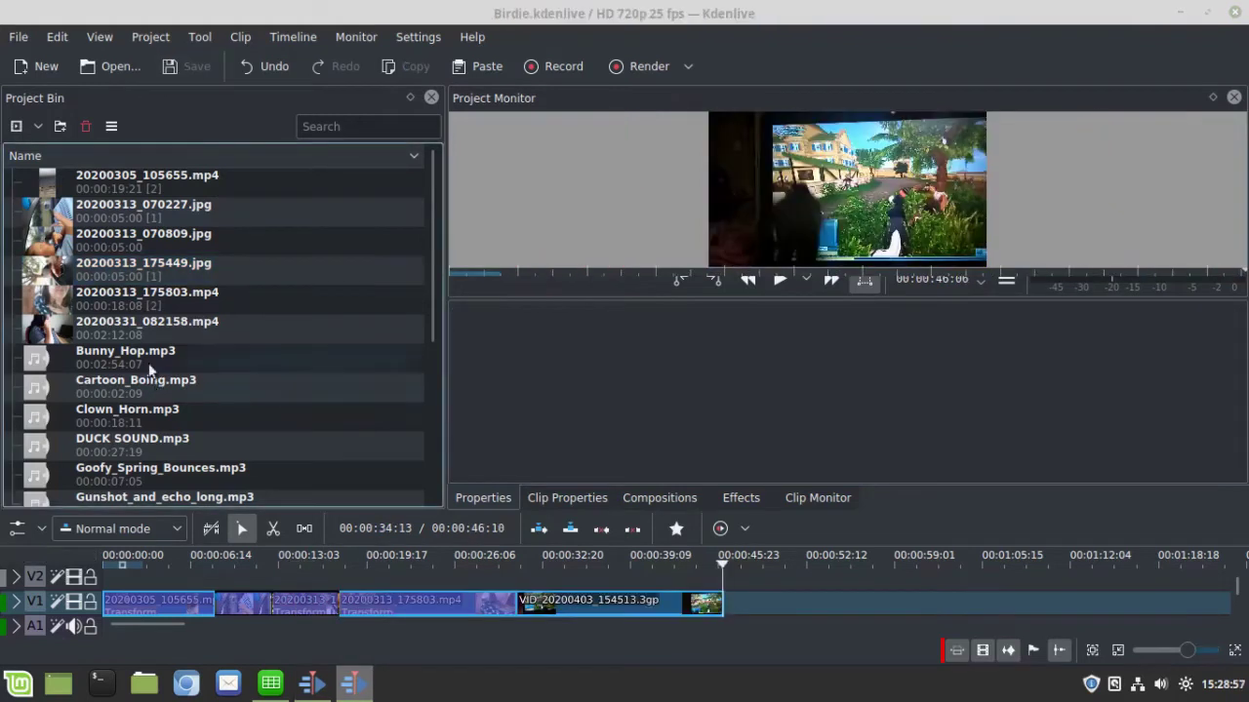
pyautogui.click(135, 335)
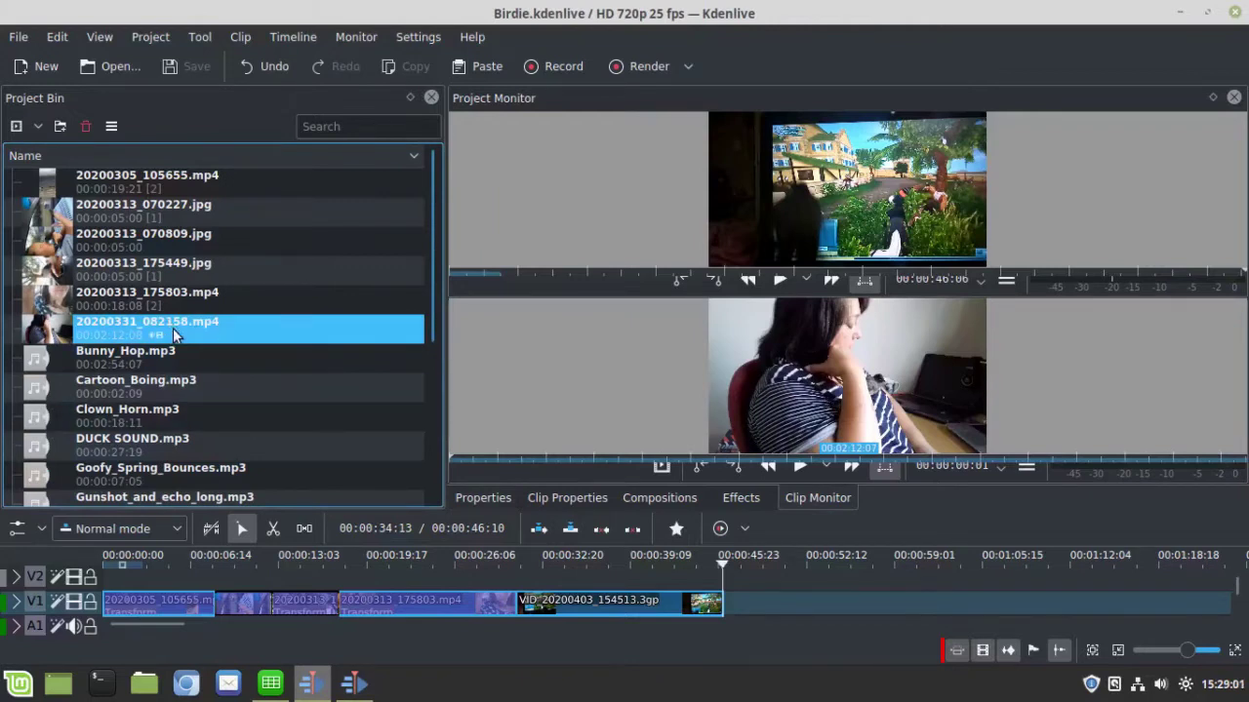
pyautogui.moveTo(175, 336); pyautogui.dragTo(724, 597)
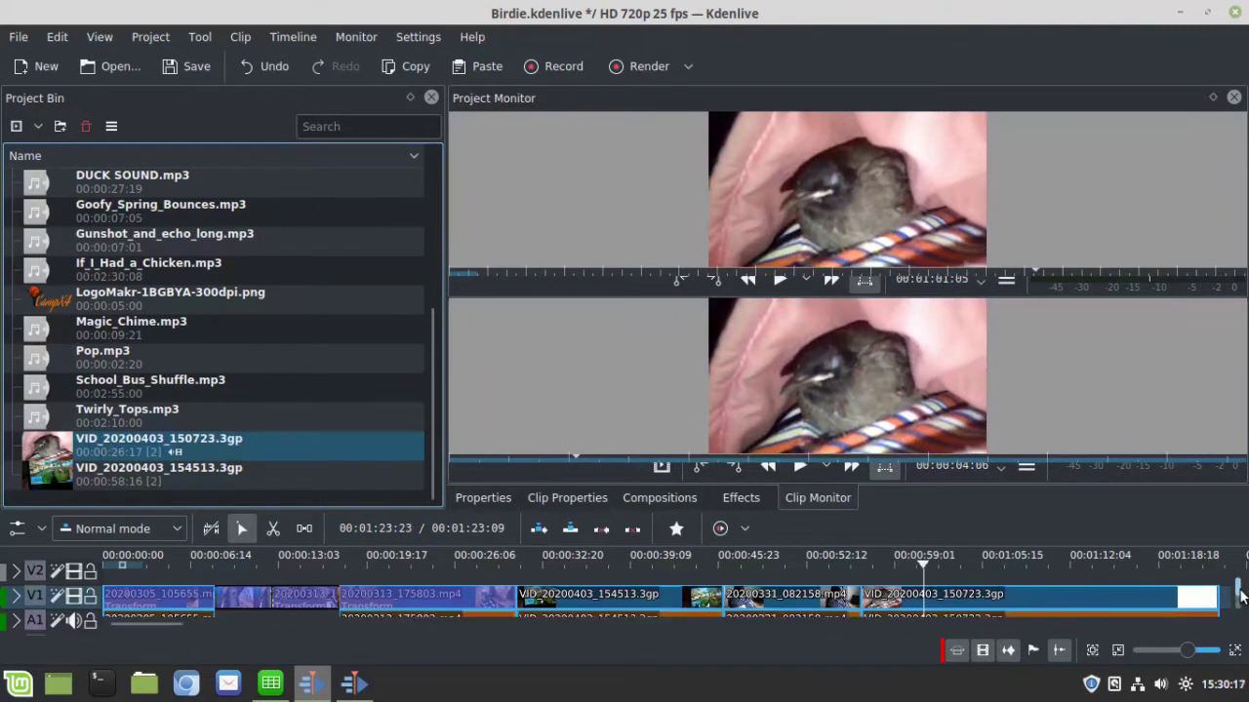
pyautogui.scroll(-1, 1239, 595)
# Add a Volume (keyframable) effect to the VID_20200403_150723.3gp audio and turn its gain down
pyautogui.rightClick(944, 594)
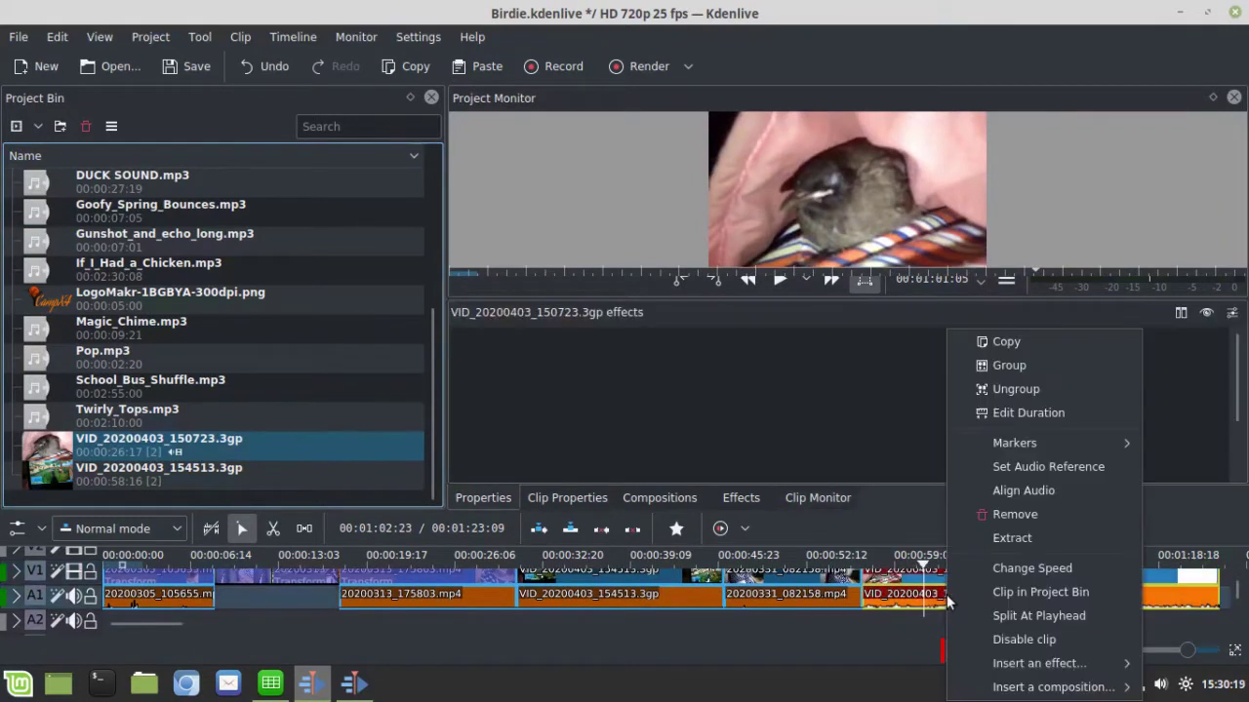
pyautogui.moveTo(965, 665)
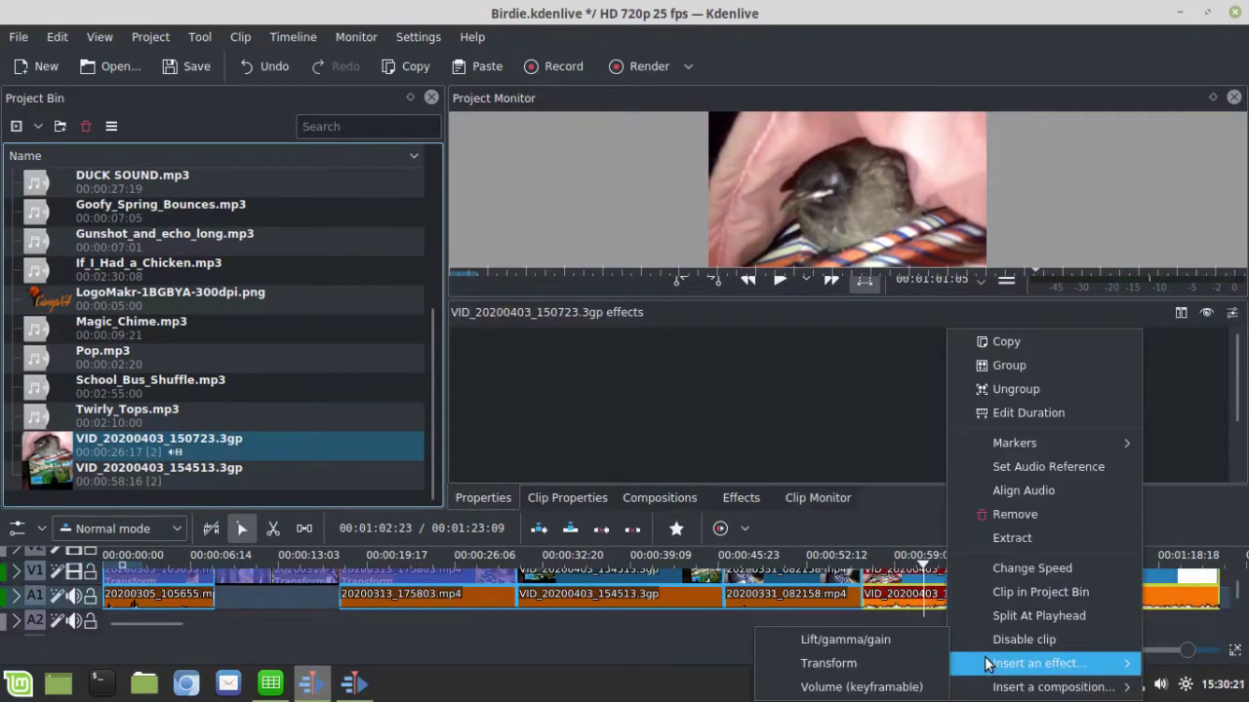
pyautogui.click(863, 686)
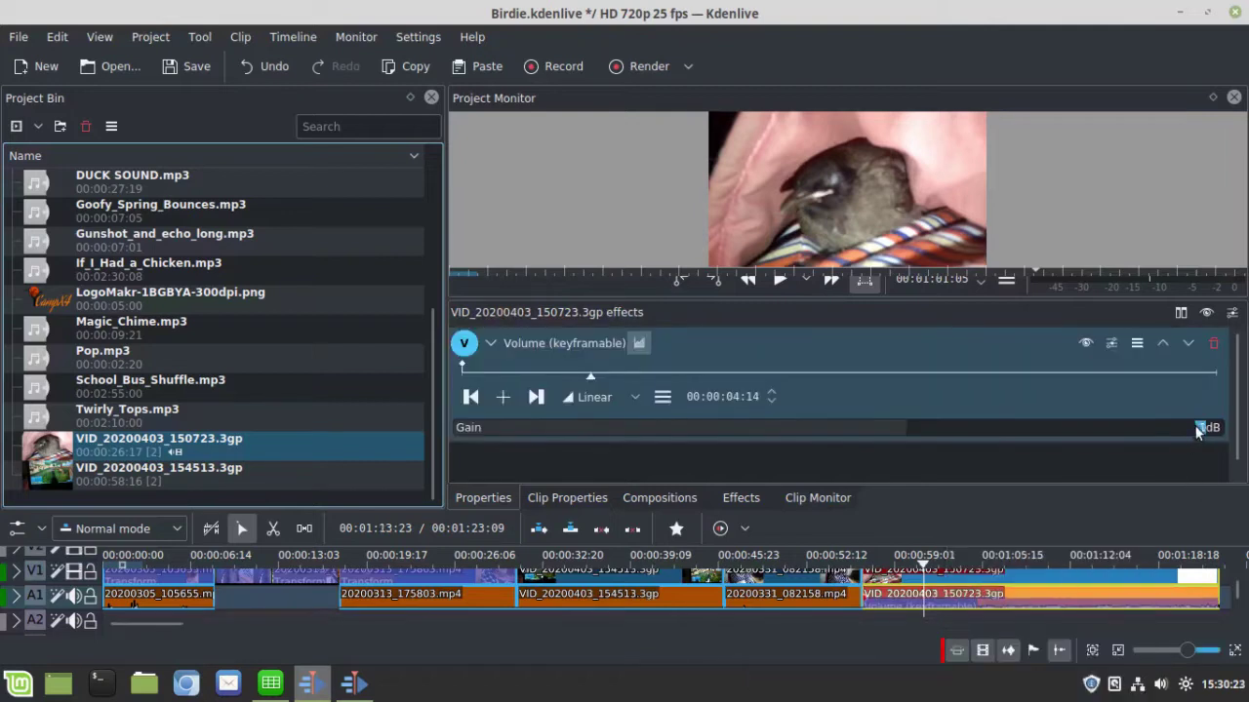
pyautogui.scroll(-12, 1199, 430)
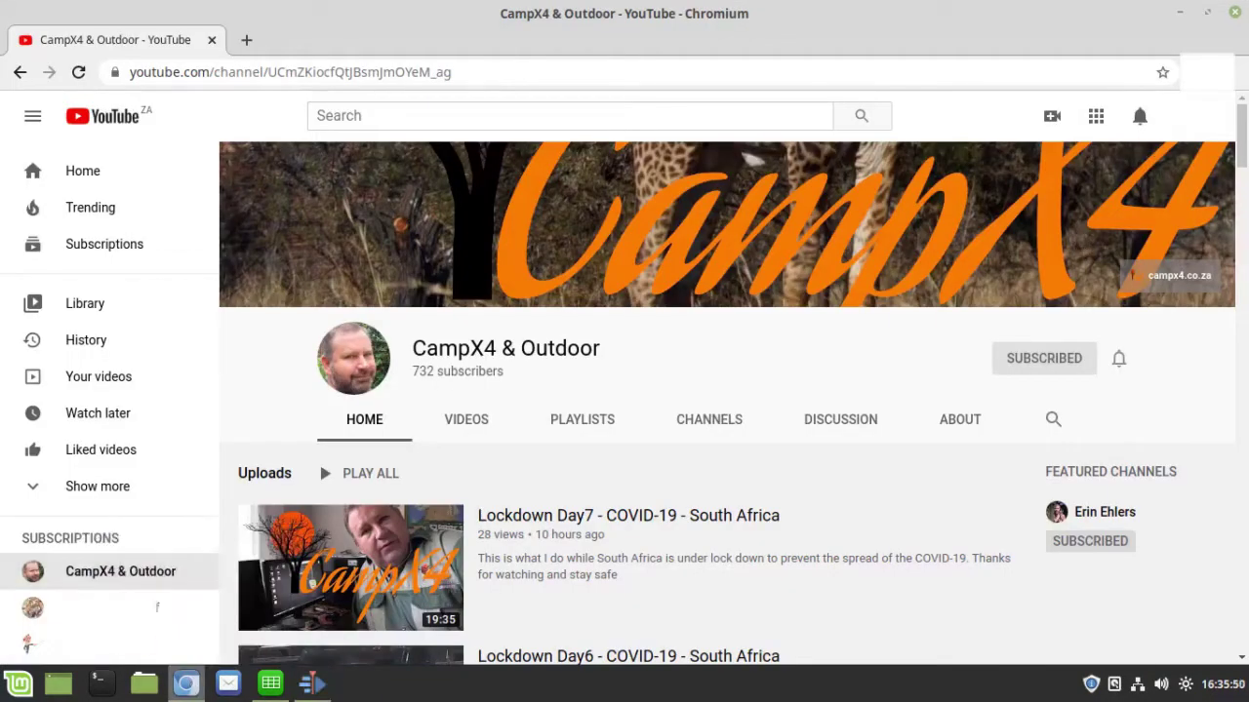
# Open YouTube Studio from the account menu and go to its Audio Library
pyautogui.click(1195, 115)
pyautogui.click(987, 291)
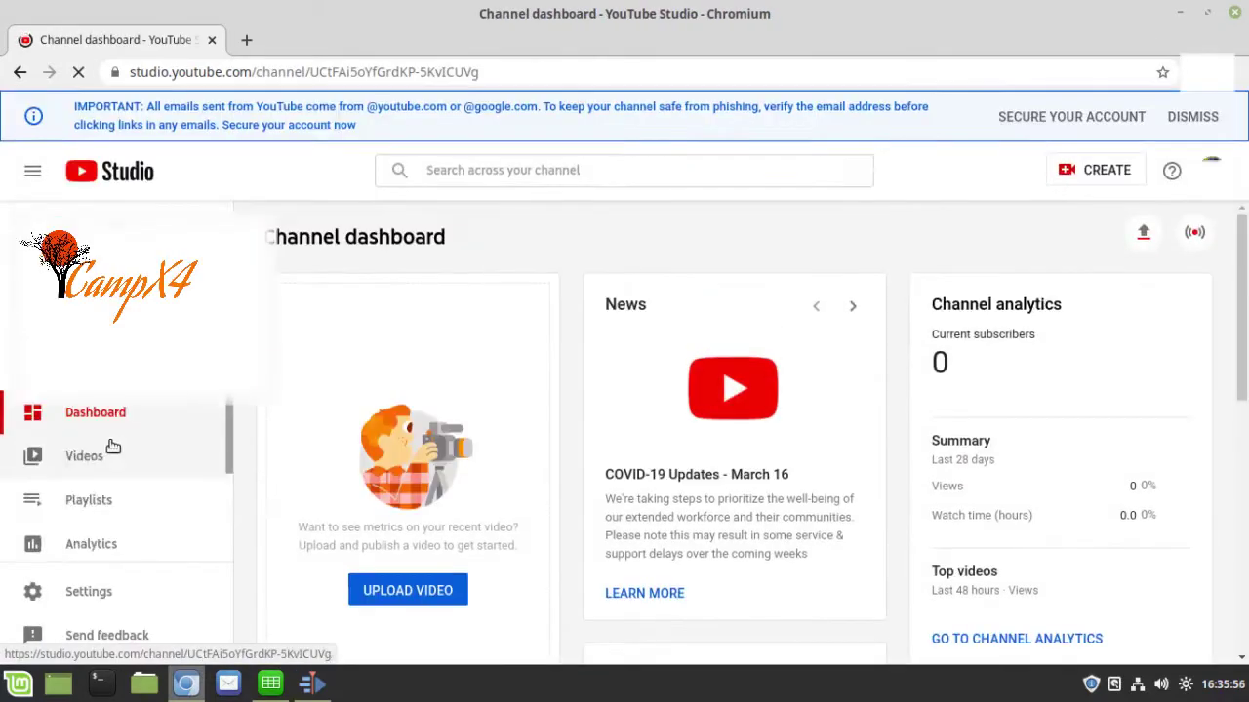
pyautogui.scroll(-3, 111, 488)
pyautogui.click(111, 537)
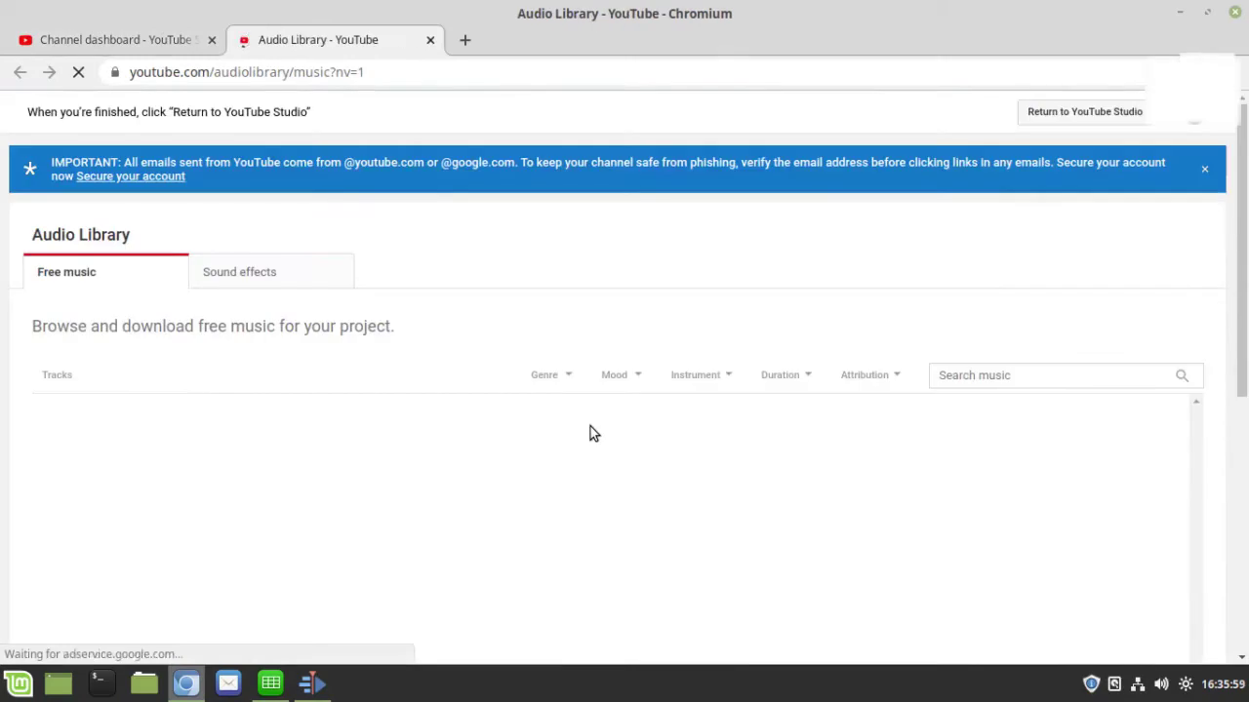
# Filter the library to 'Attribution not required' and download the track Carmelized
pyautogui.click(883, 376)
pyautogui.click(905, 411)
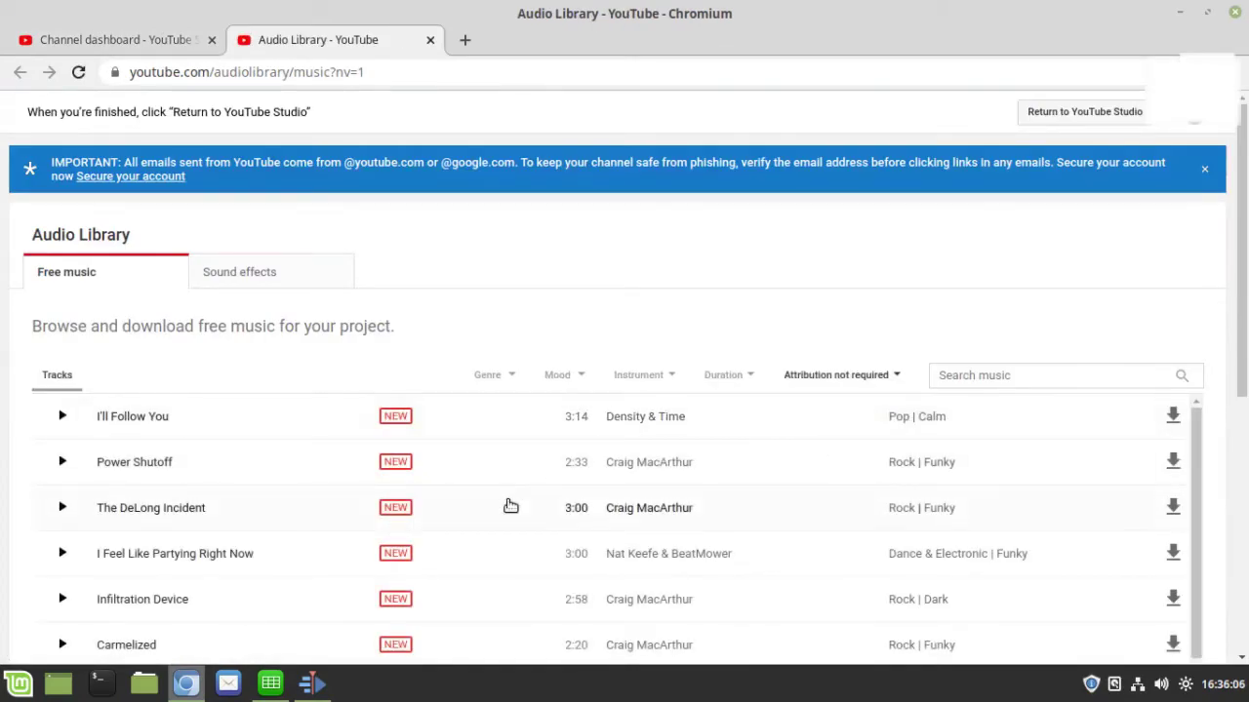
pyautogui.scroll(-1, 508, 507)
pyautogui.scroll(1, 507, 507)
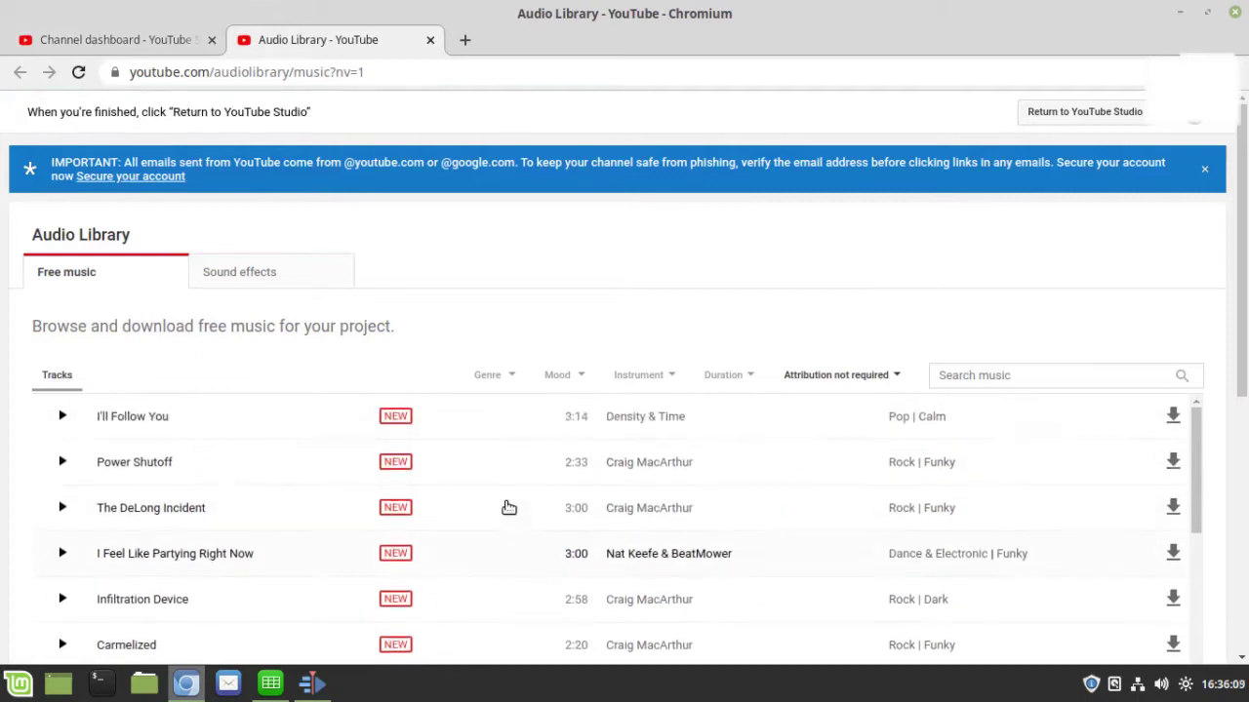
pyautogui.scroll(-2, 508, 497)
pyautogui.click(1175, 453)
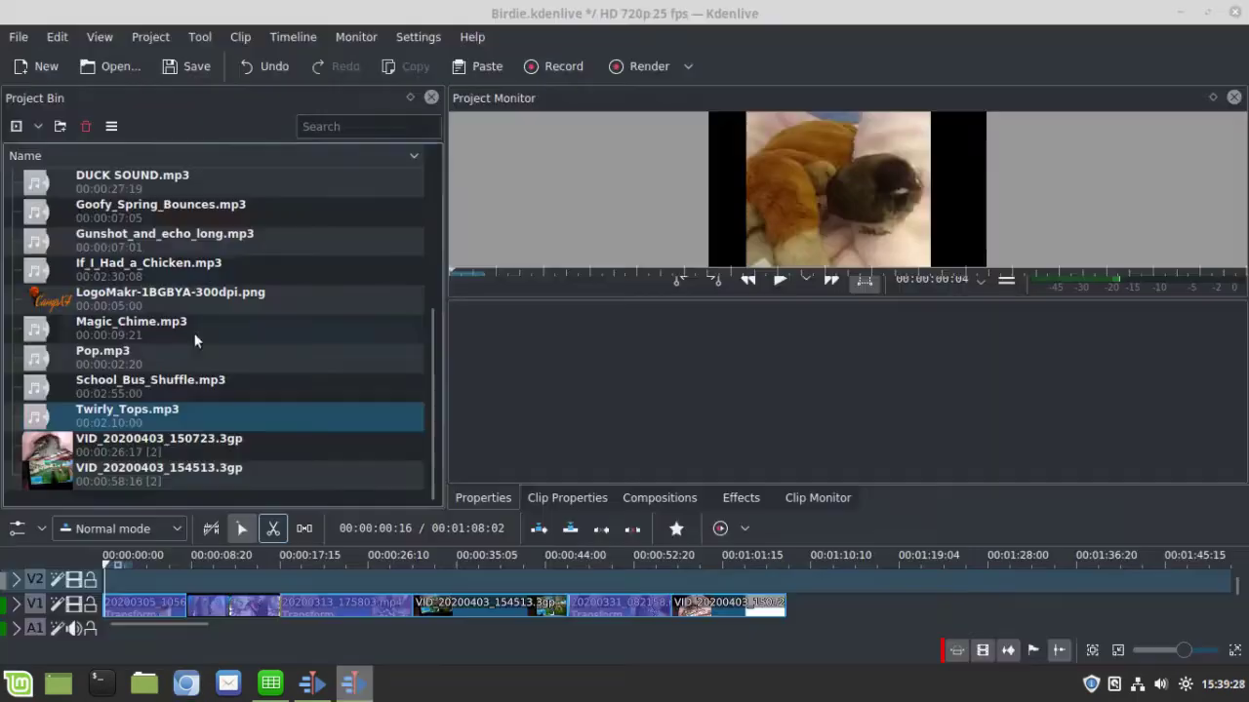
# Put Twirly_Tops.mp3 on an audio track with a keyframable volume at -10 dB, then play to check
pyautogui.click(127, 415)
pyautogui.moveTo(127, 415); pyautogui.dragTo(132, 602)
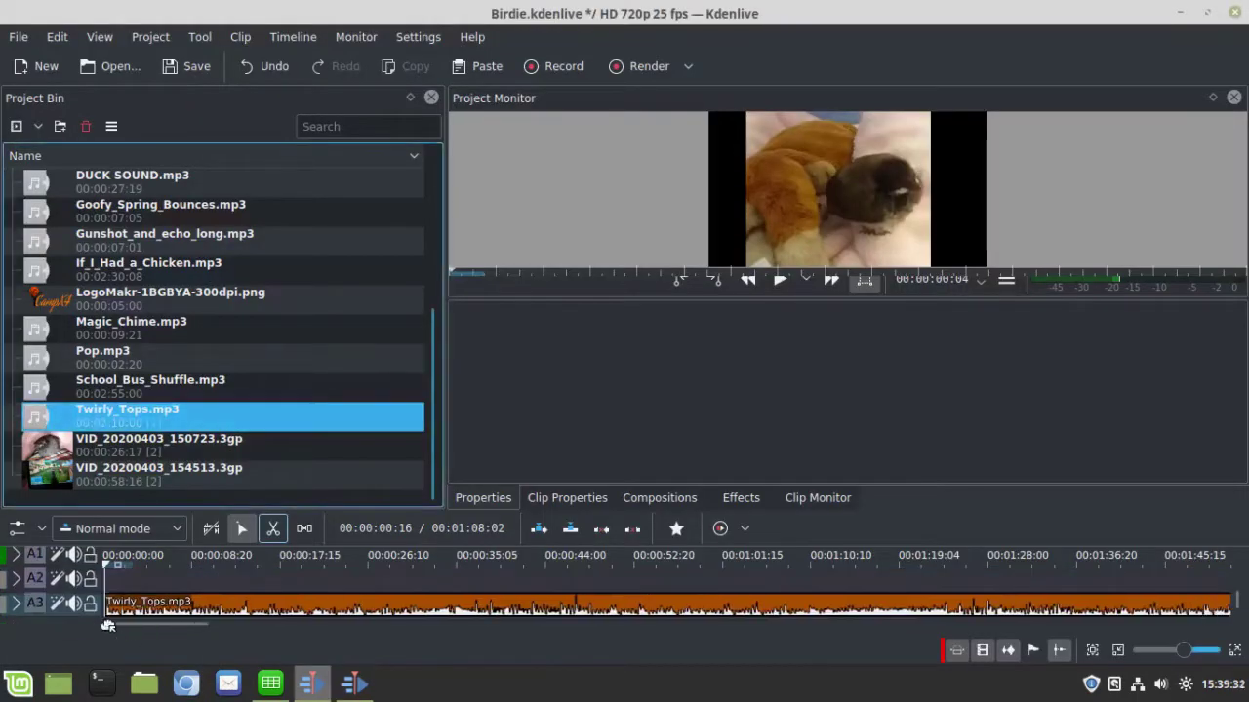
pyautogui.click(132, 601)
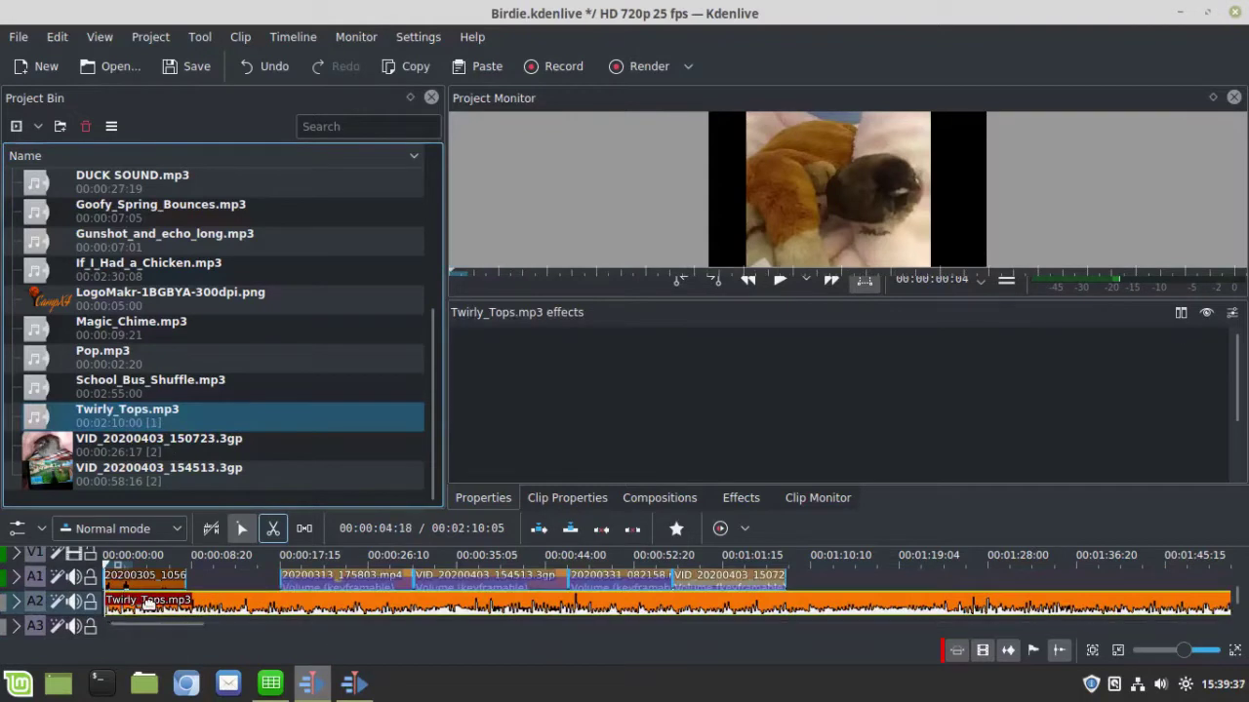
pyautogui.rightClick(244, 603)
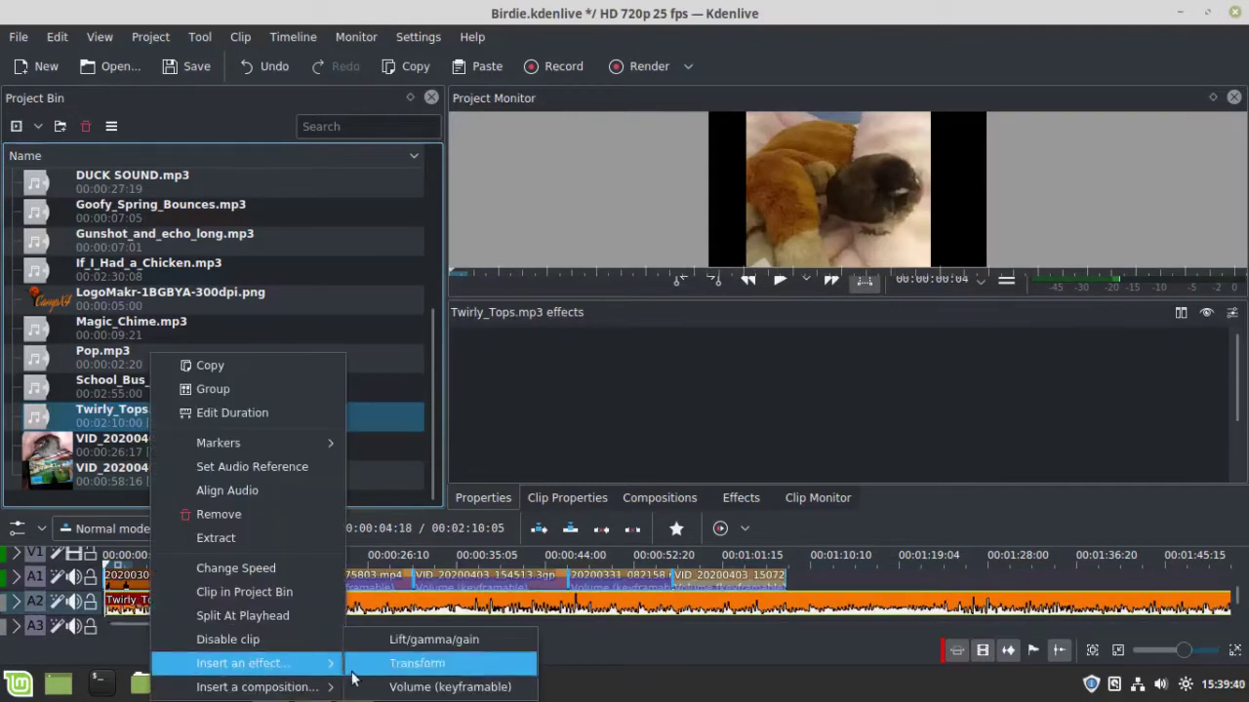
pyautogui.click(429, 682)
pyautogui.scroll(-5, 1190, 435)
pyautogui.press('space')
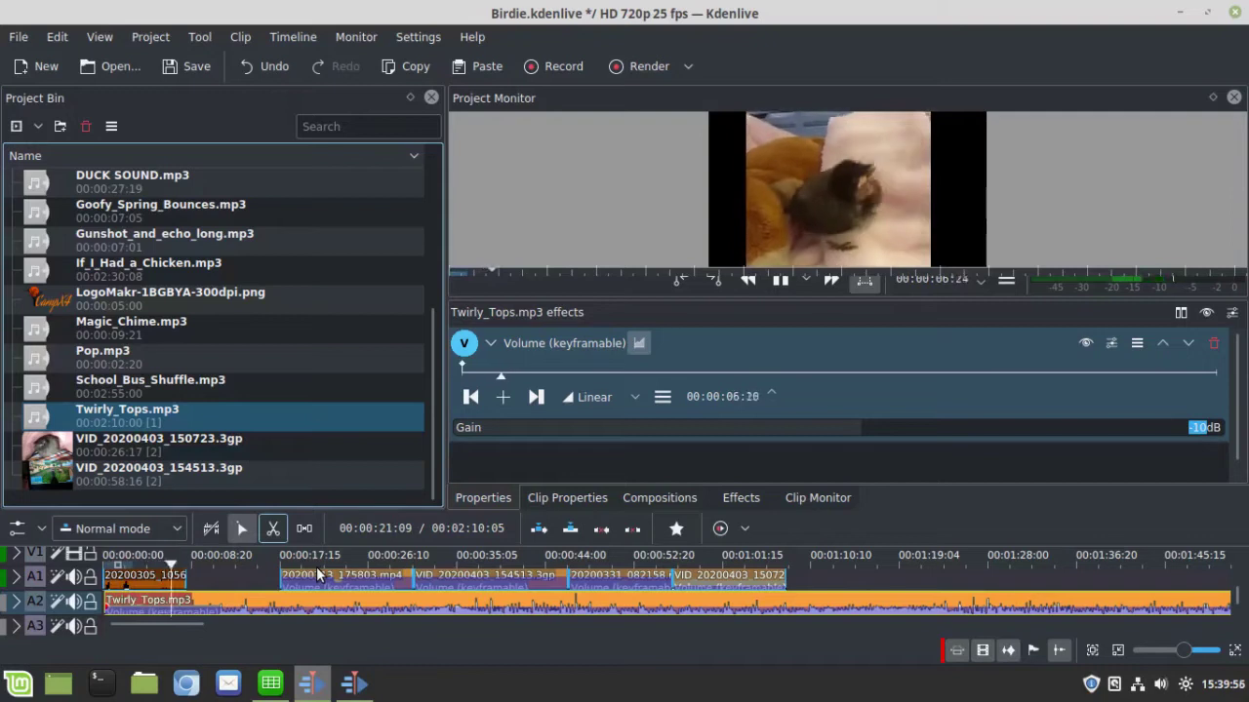
pyautogui.scroll(1, 56, 579)
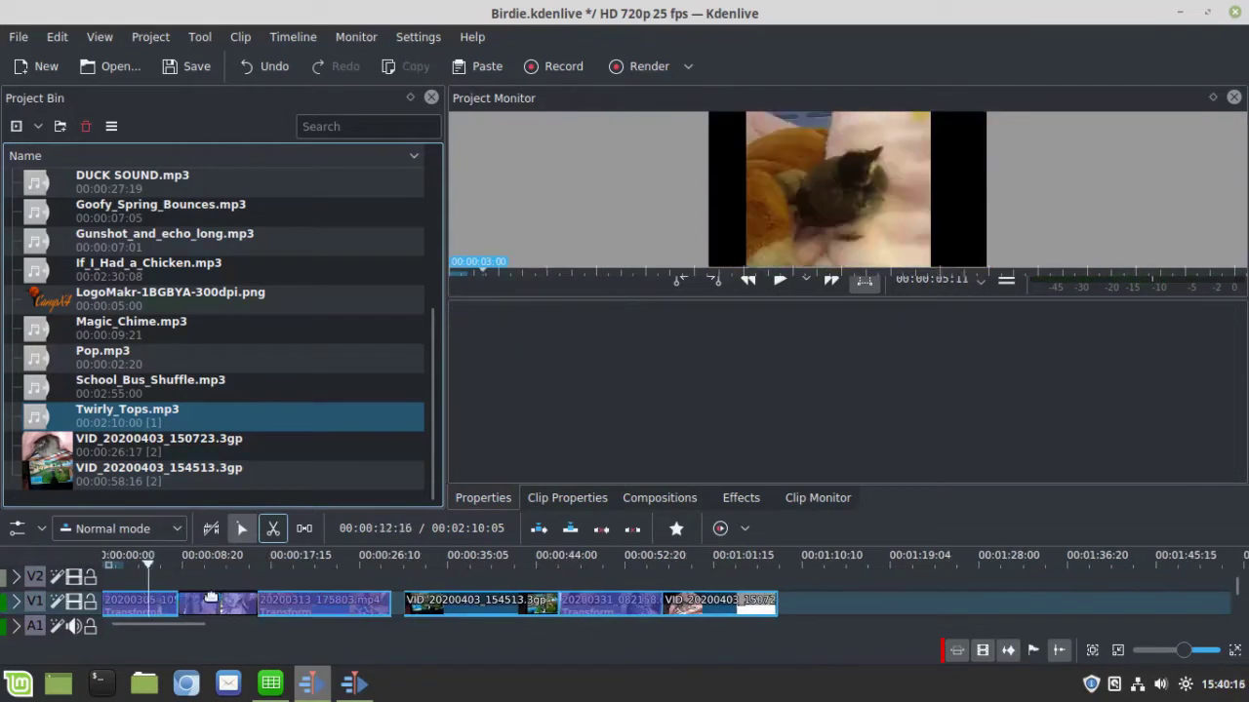
# Review the effects on the two photos and the later video clips
pyautogui.click(217, 599)
pyautogui.scroll(2, 329, 606)
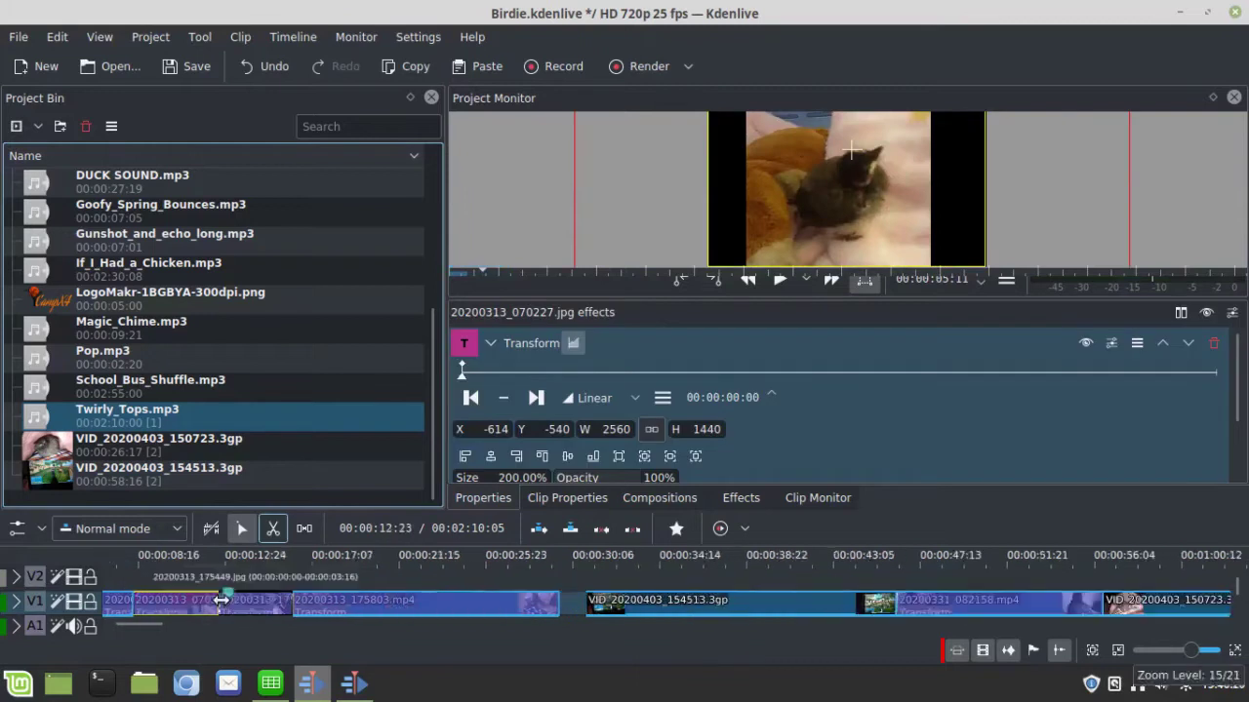
pyautogui.click(390, 602)
pyautogui.scroll(-1, 958, 606)
pyautogui.click(958, 602)
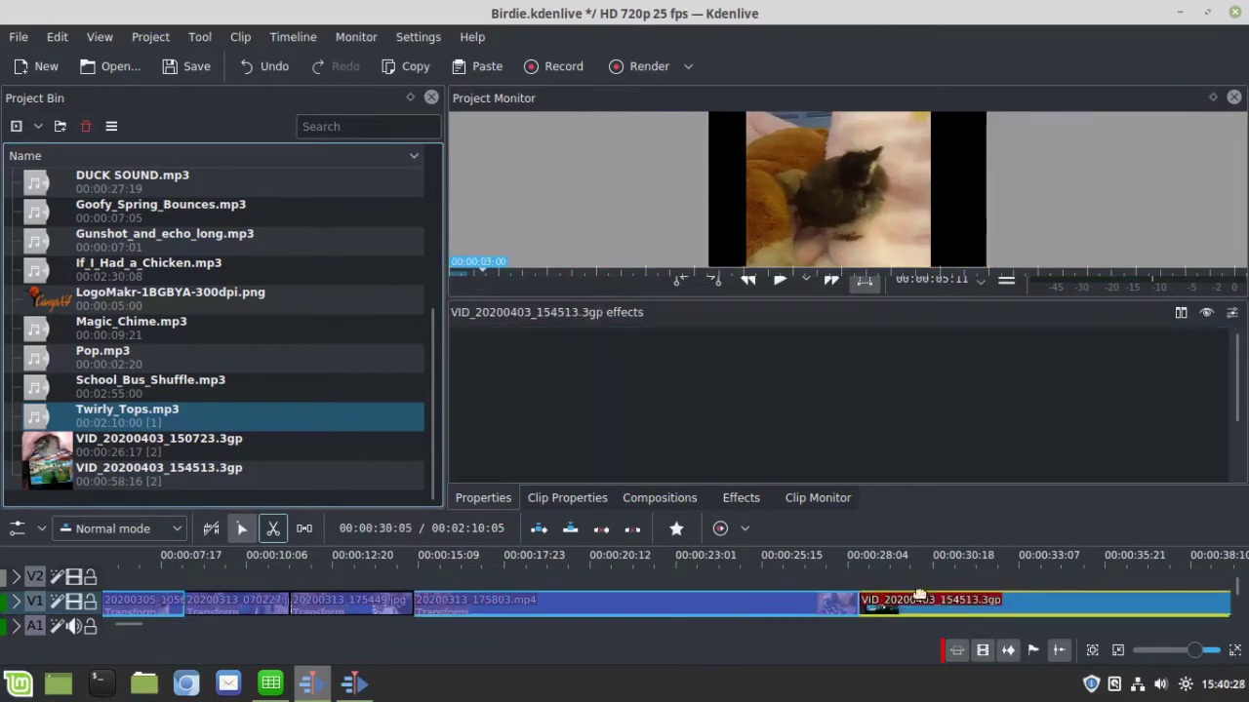
pyautogui.scroll(-2, 958, 606)
pyautogui.click(958, 602)
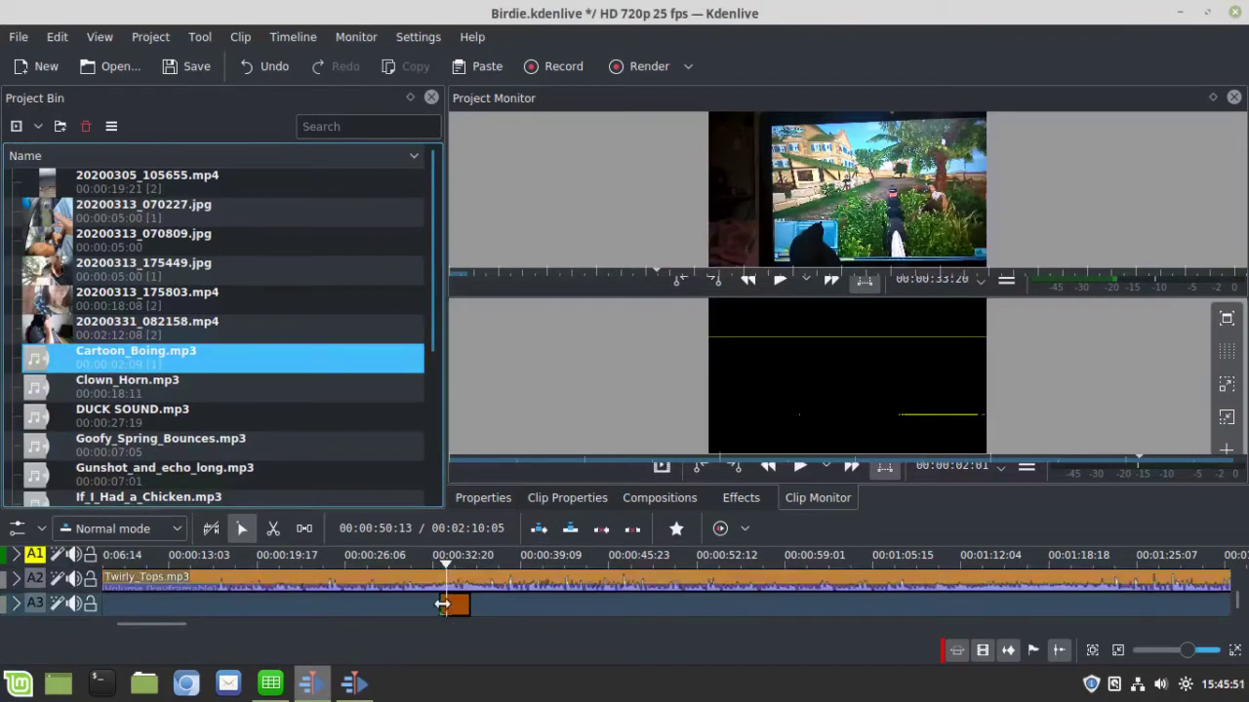
# Position Cartoon_Boing.mp3 on track A3 at about 00:00:37 and preview it in context
pyautogui.click(402, 602)
pyautogui.press('space')
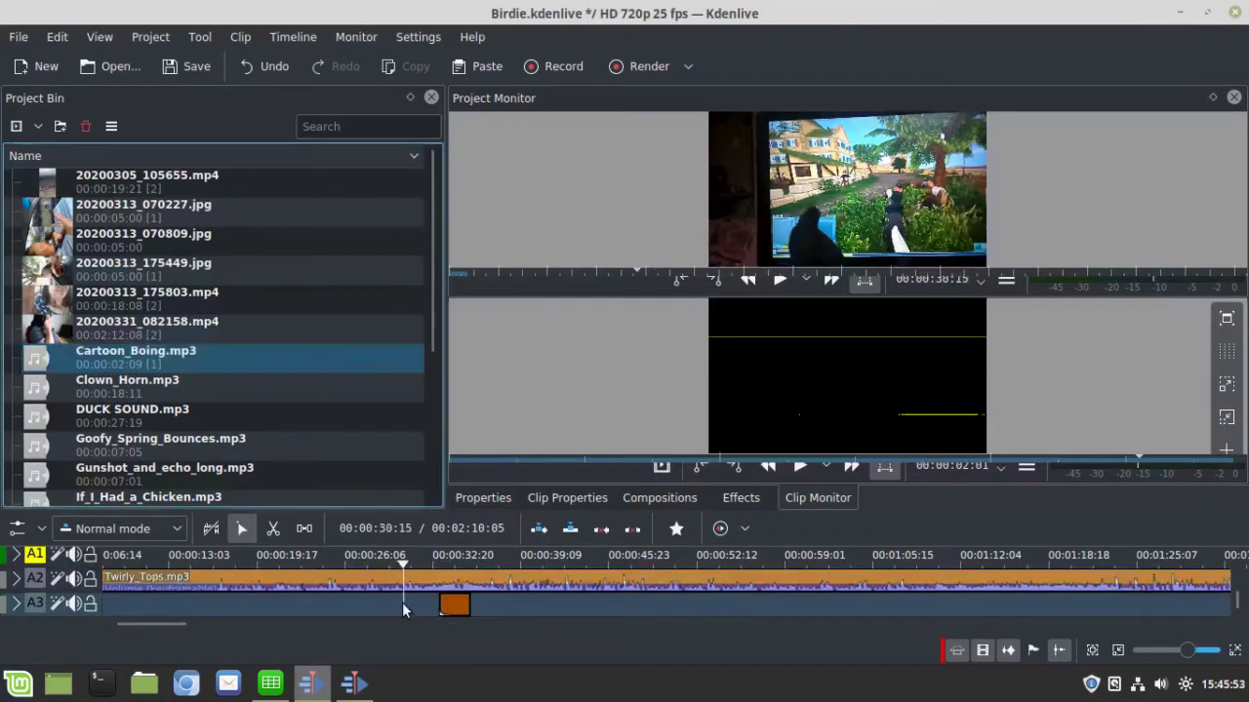
pyautogui.moveTo(454, 605); pyautogui.dragTo(486, 605)
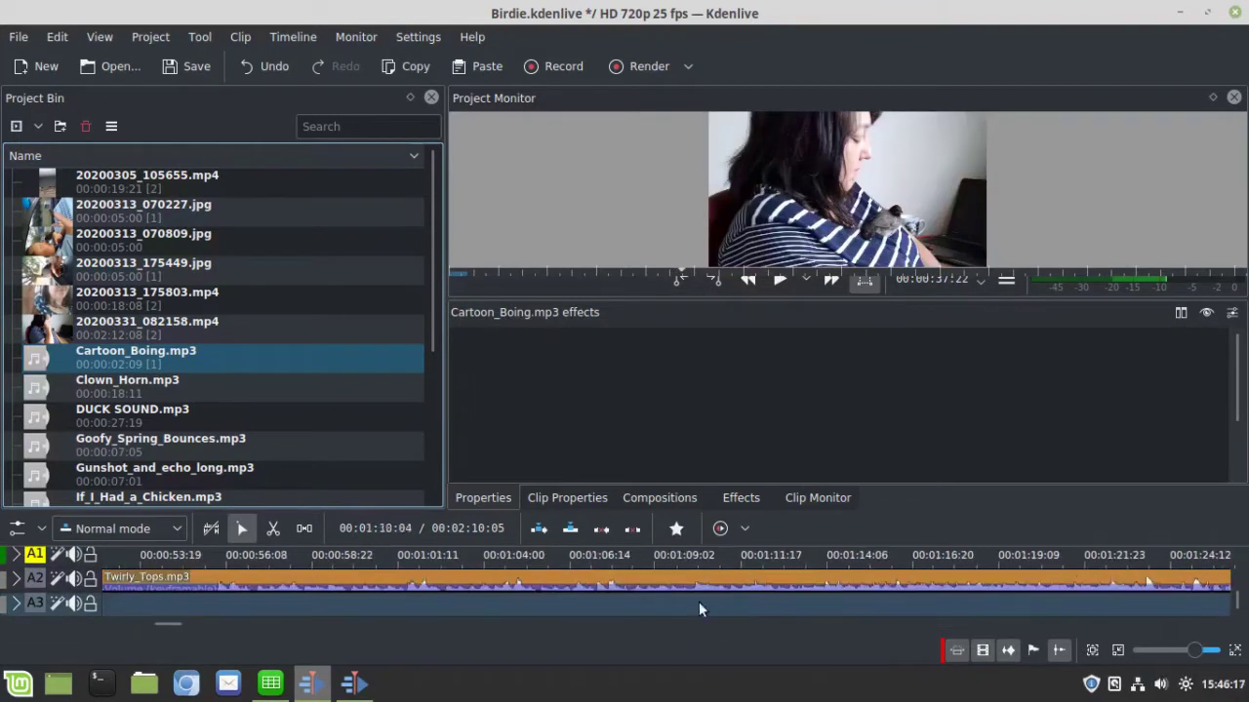
pyautogui.scroll(-1, 699, 602)
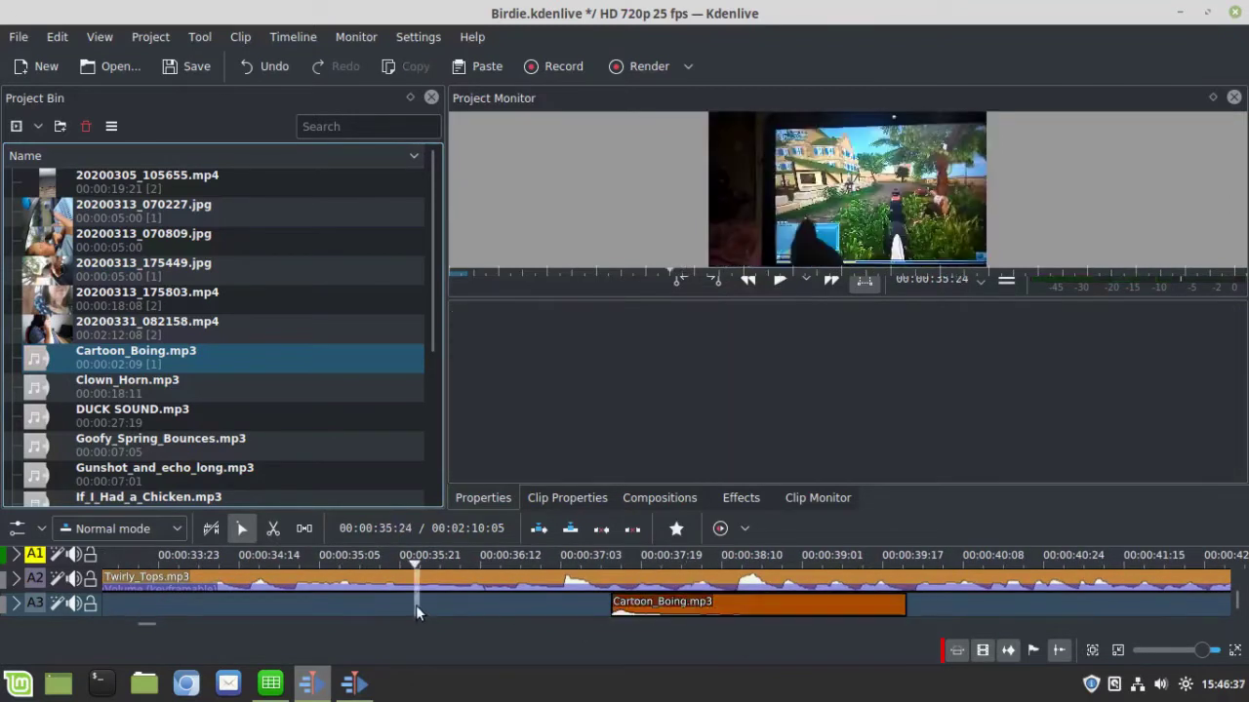
pyautogui.press('space')
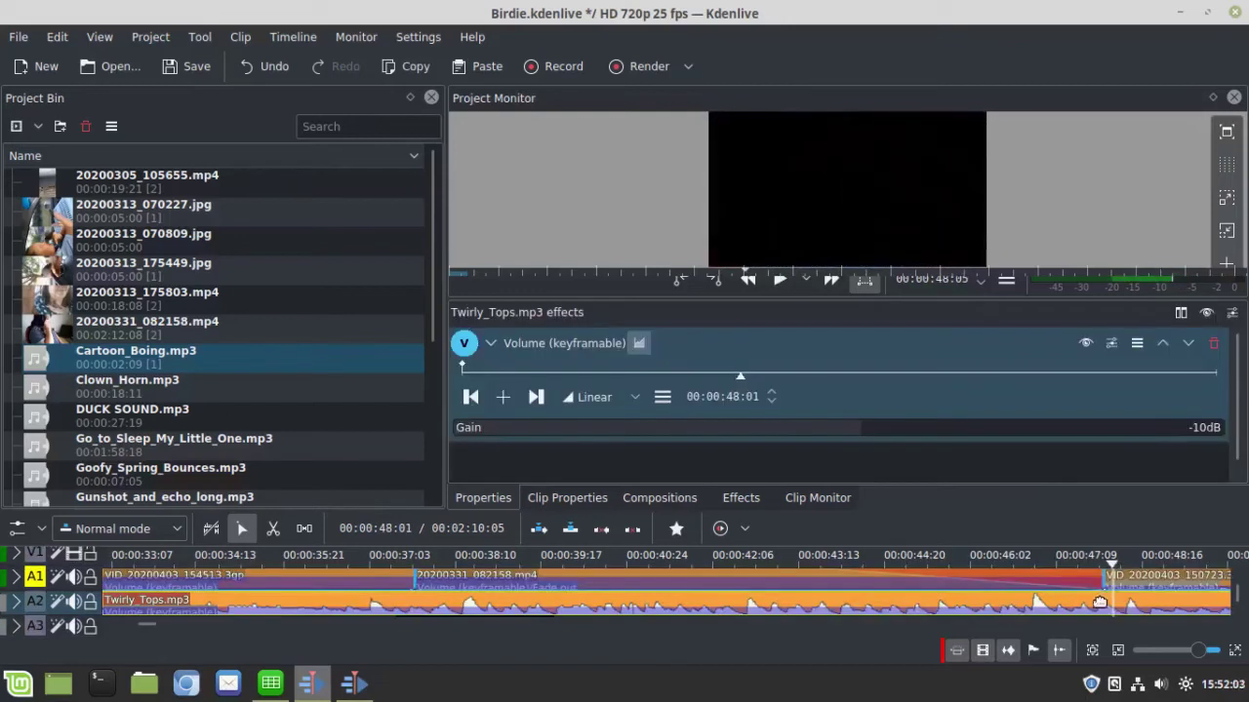
# Split the Twirly_Tops music at the playhead near 47 seconds and select the Go_to_Sleep_My_Little_One.mp3 clip
pyautogui.hotkey('shift', 'r')
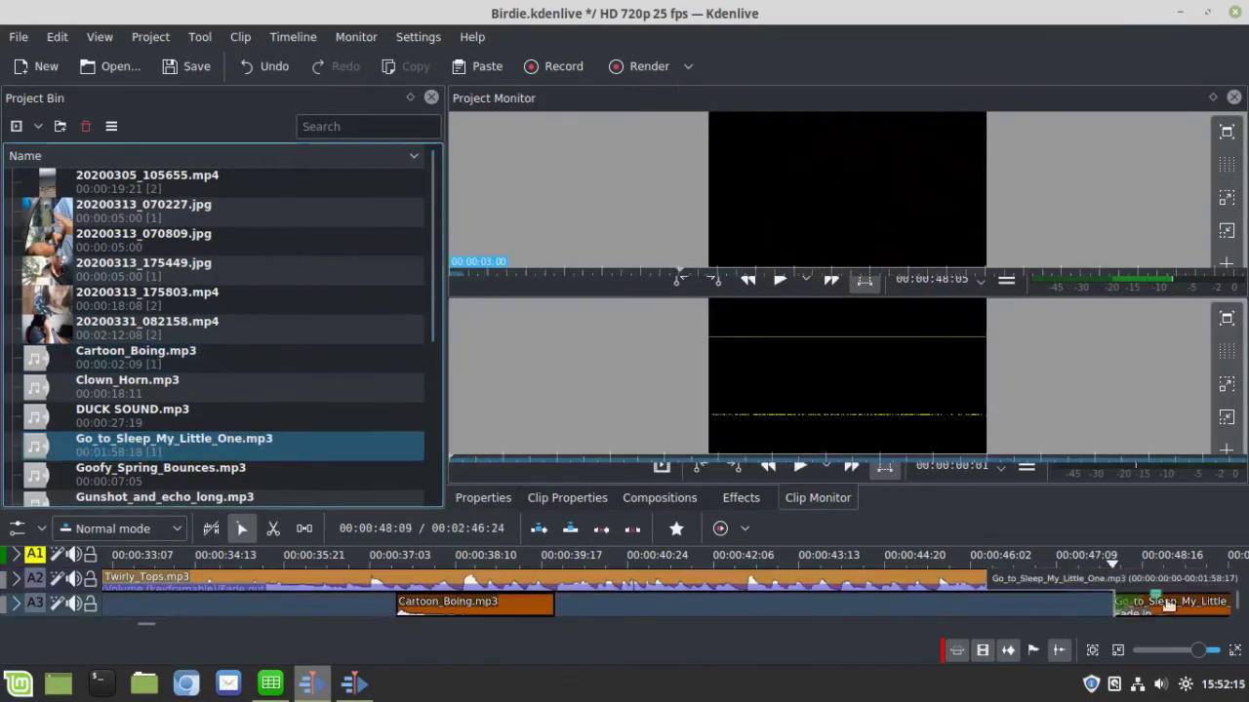
pyautogui.click(1189, 610)
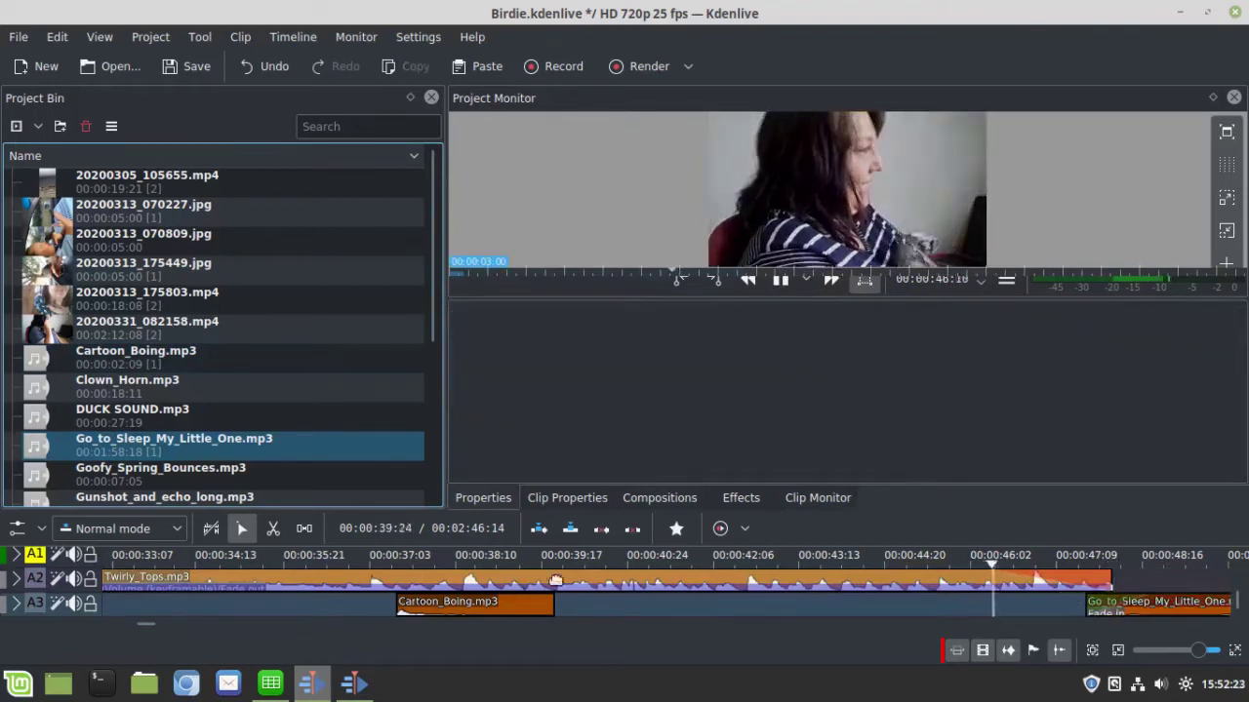